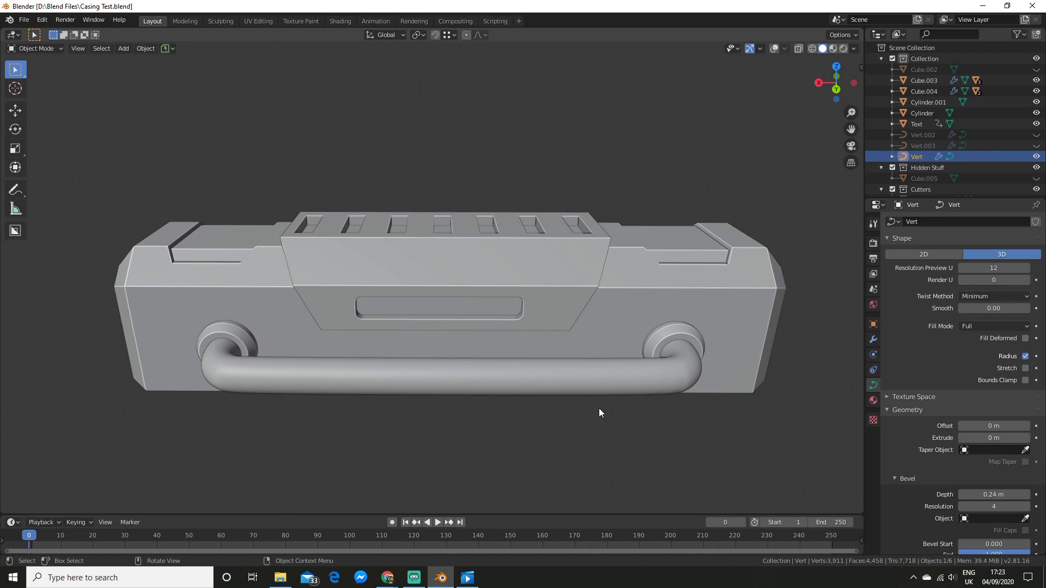
Play the finished case scene's animation and stop the playback.
key(space)
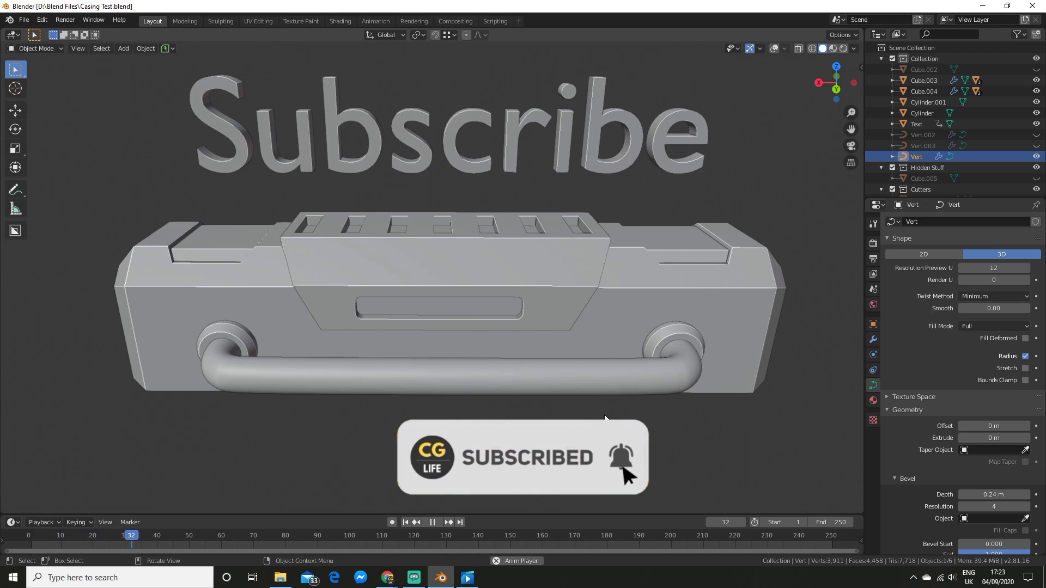
key(space)
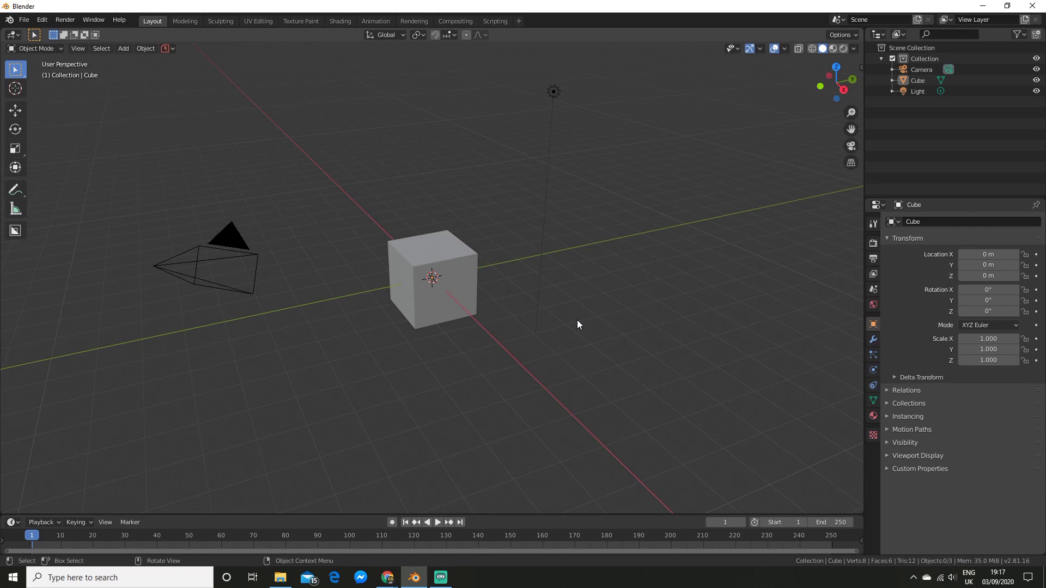
Enable Cavity shading in the solid viewport so the cube's edges are highlighted.
scroll(574, 317, up, 3)
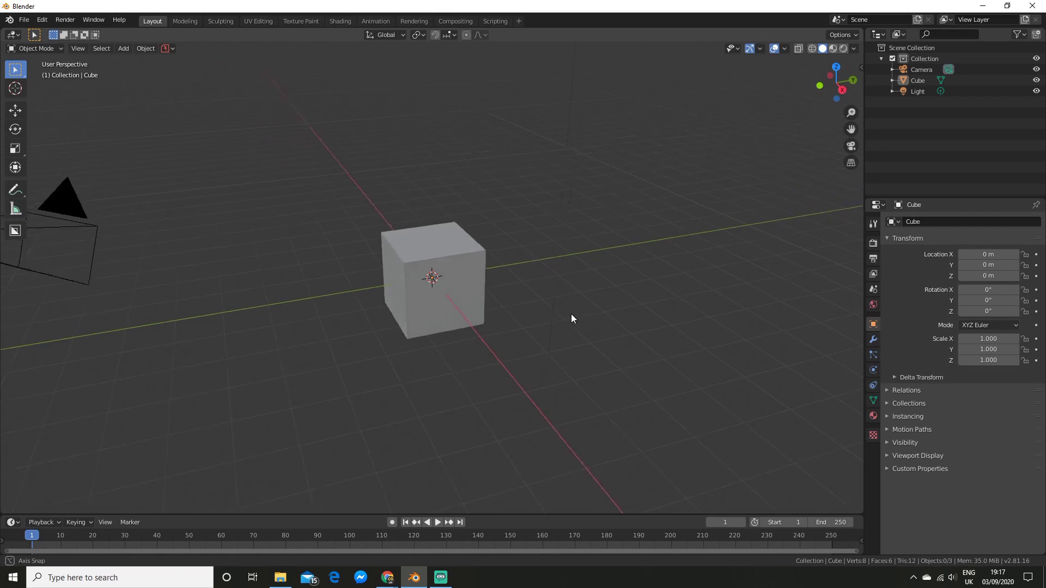
click(853, 49)
click(795, 293)
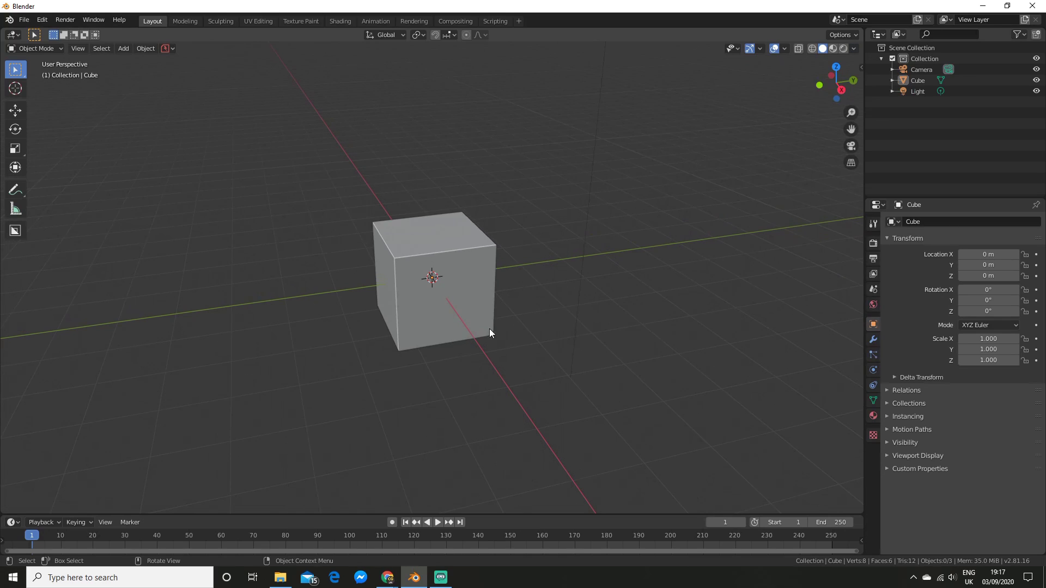
mouse_move(491, 329)
middle_down()
mouse_move(558, 334)
mouse_move(521, 338)
mouse_move(463, 301)
mouse_move(520, 220)
middle_up()
scroll(479, 296, up, 5)
scroll(506, 306, down, 6)
Stretch the default cube's mesh along the Y axis to about three times its original length in Edit Mode.
click(463, 302)
scroll(480, 304, down, 3)
key(Tab)
key(s)
key(y)
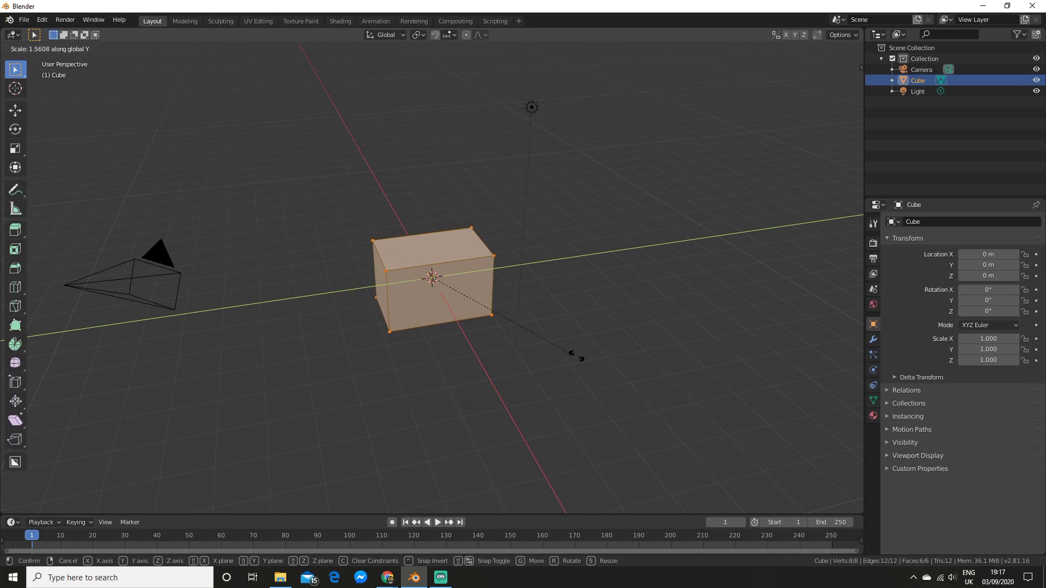
click(738, 354)
Bevel the block's two long upper edges with a single segment about 0.5 m wide, leaving nothing selected.
scroll(536, 328, up, 2)
middle_drag(522, 326, 554, 317)
key(2)
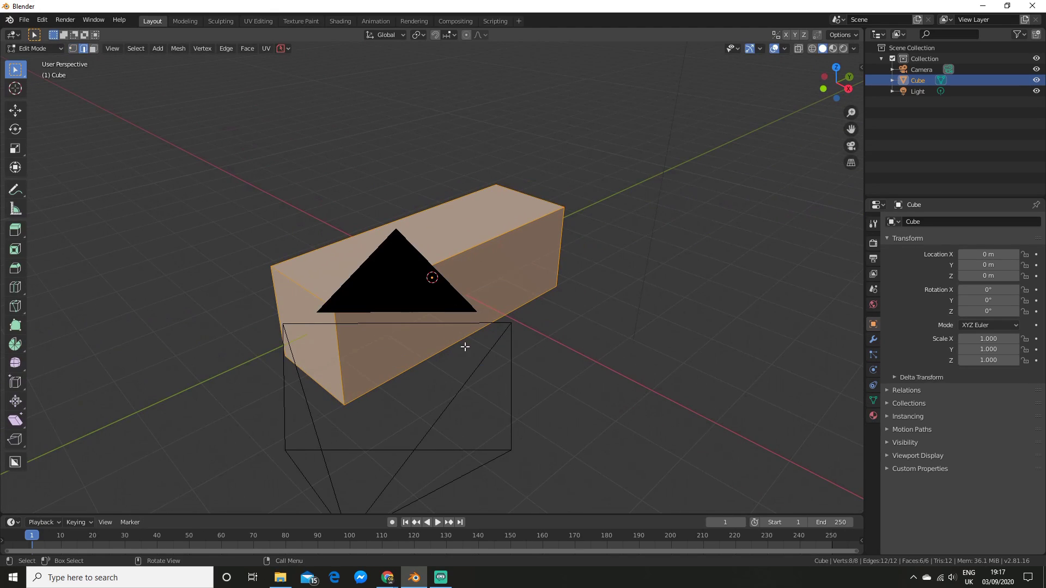
click(487, 241)
shift+click(412, 216)
middle_drag(412, 216, 528, 289)
key(ctrl+b)
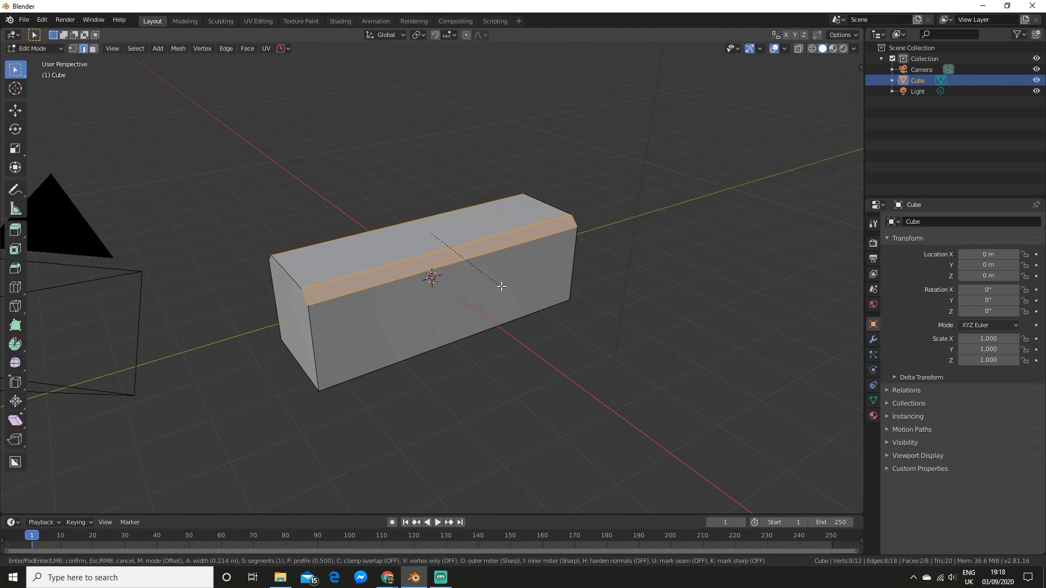
click(516, 291)
middle_drag(568, 300, 532, 294)
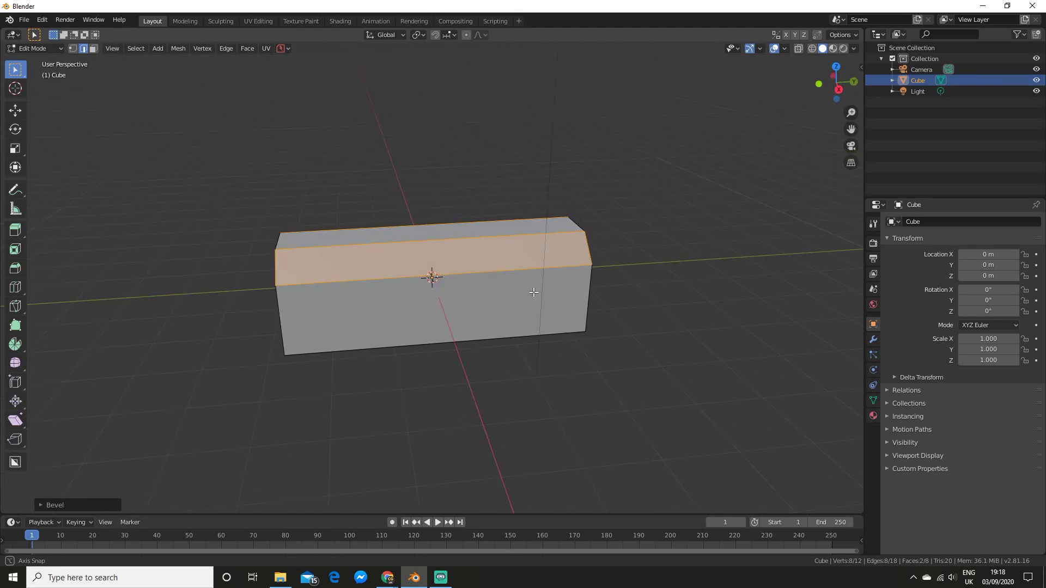
click(729, 255)
From the right orthographic view, knife a trapezoid outline with 45° sides from the block's upper edge to mid-height, with cut-through and angle constraint on.
scroll(520, 272, down, 3)
scroll(523, 271, up, 5)
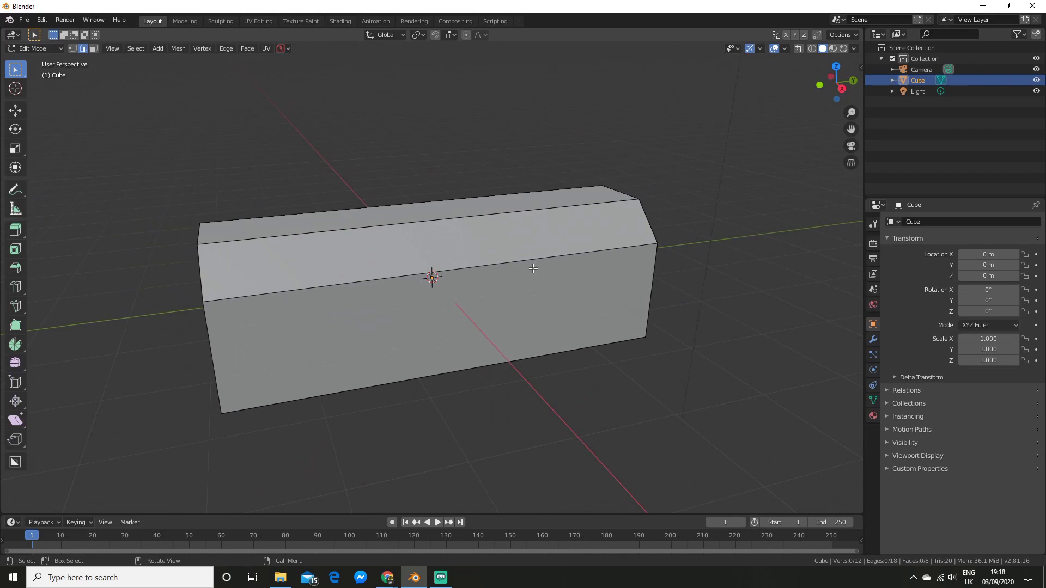
scroll(520, 264, down, 4)
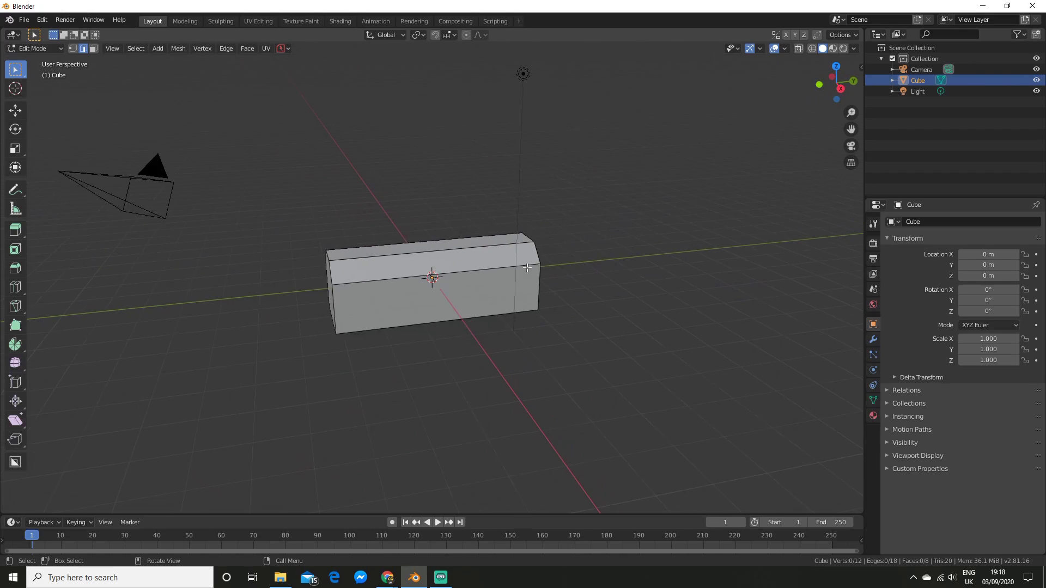
key(KP_3)
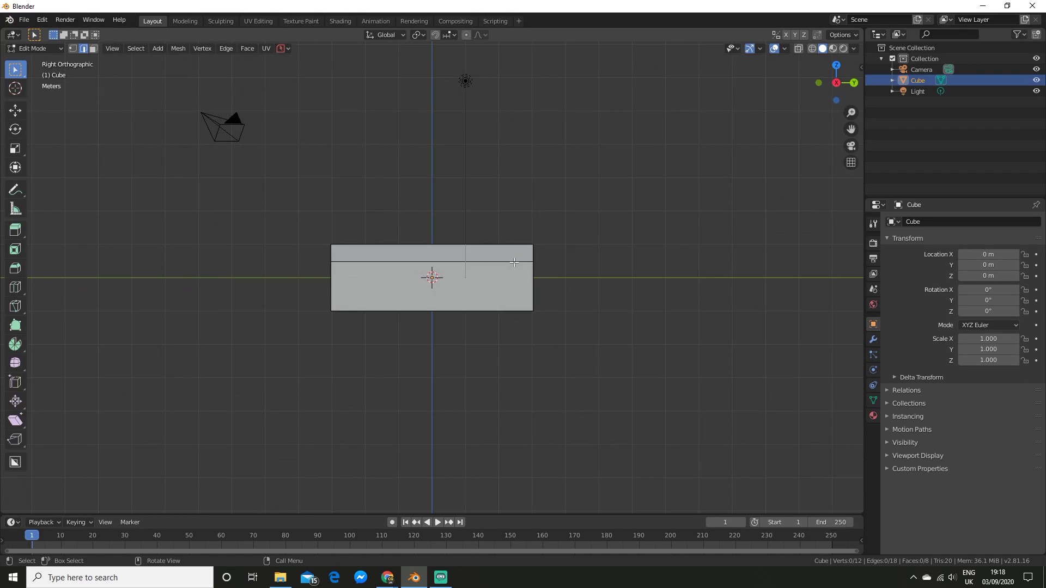
scroll(513, 262, up, 5)
shift+middle_drag(518, 258, 539, 279)
key(k)
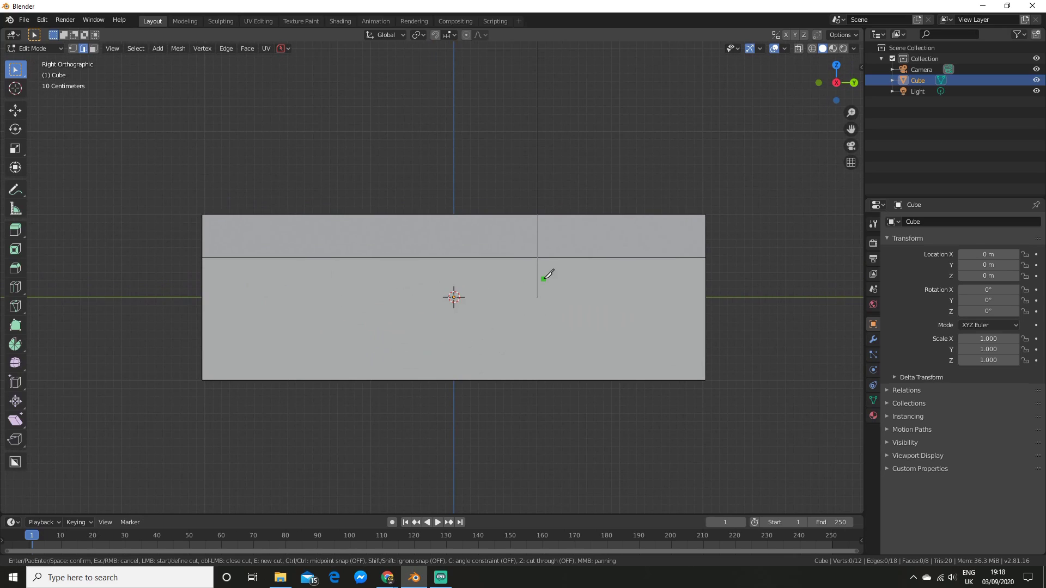
shift+middle_drag(327, 229, 316, 224)
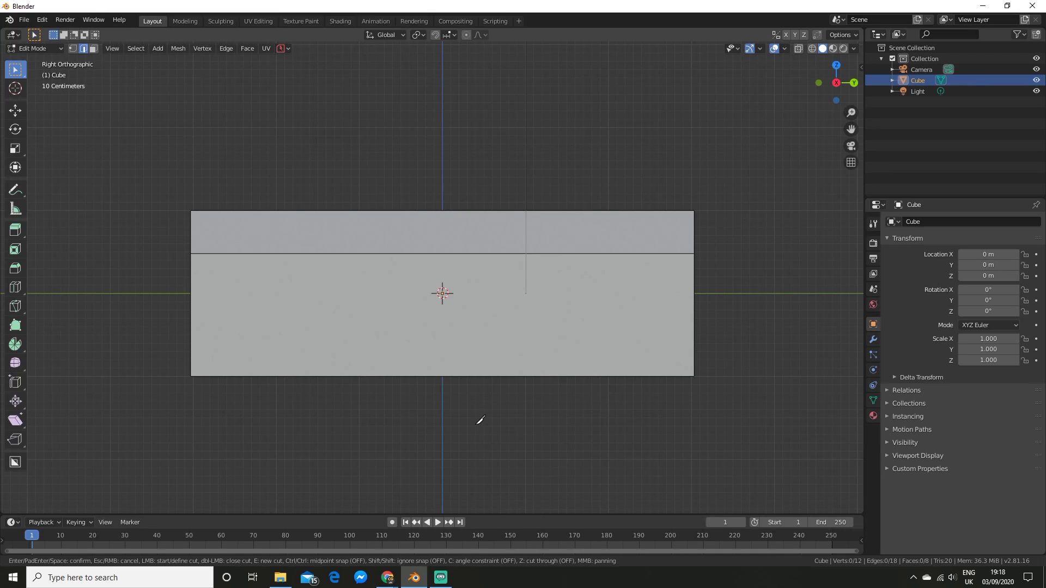
key(z)
key(c)
click(271, 211)
click(335, 293)
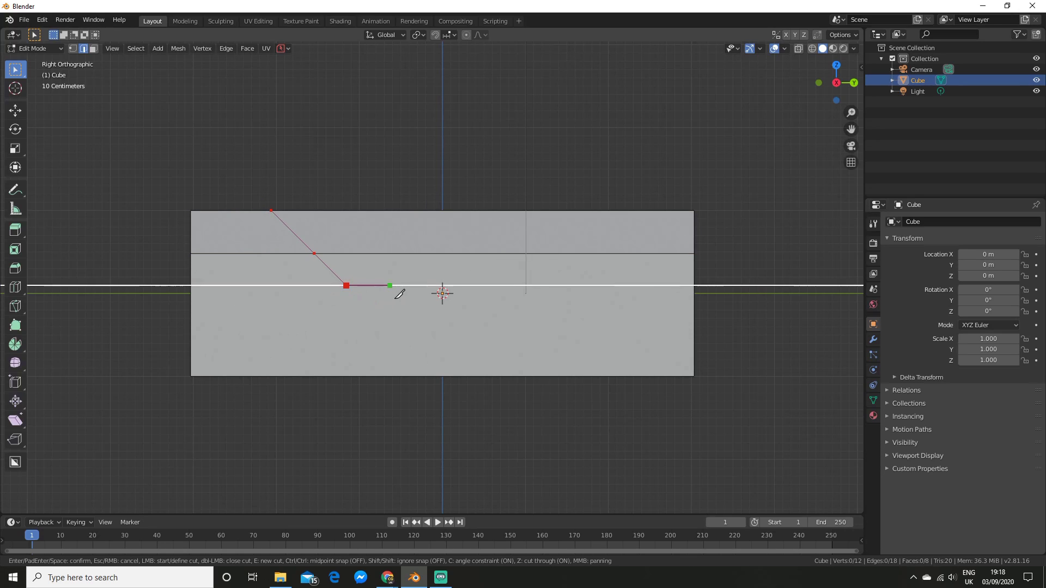
click(458, 287)
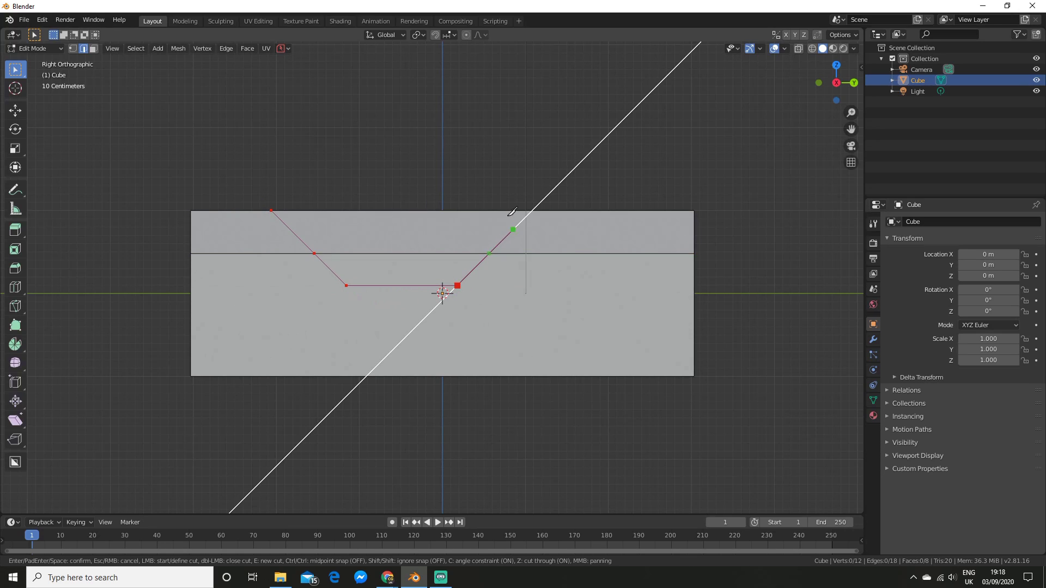
click(547, 189)
key(Return)
middle_drag(518, 248, 481, 298)
scroll(572, 292, down, 5)
key(Tab)
Try to knife a four-sided Ngon through the block's upper edge near its positive Y end with BoxCutter.
scroll(548, 291, up, 4)
middle_drag(571, 268, 446, 262)
click(11, 231)
middle_drag(238, 231, 327, 238)
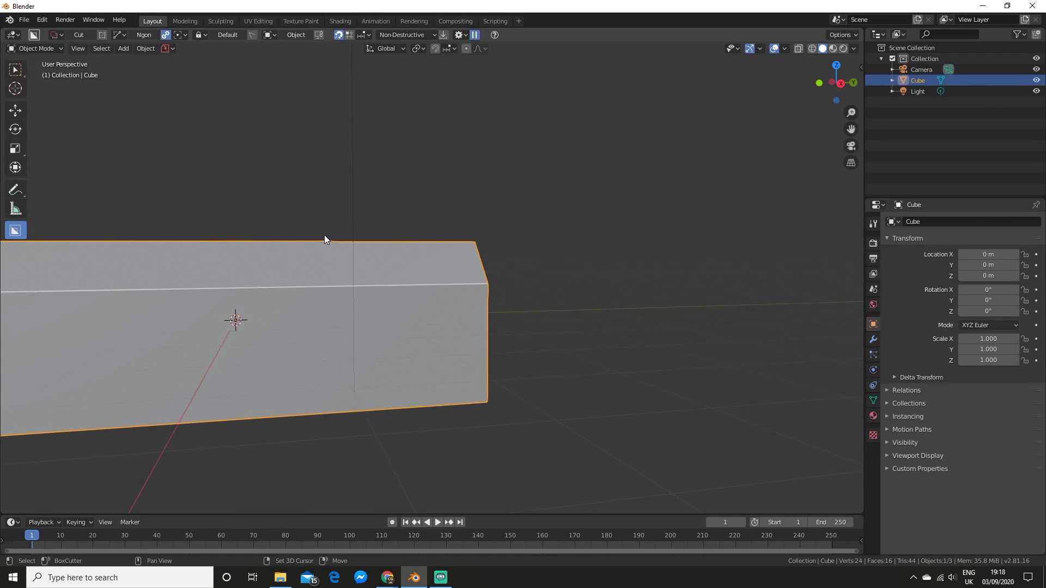
scroll(367, 240, down, 3)
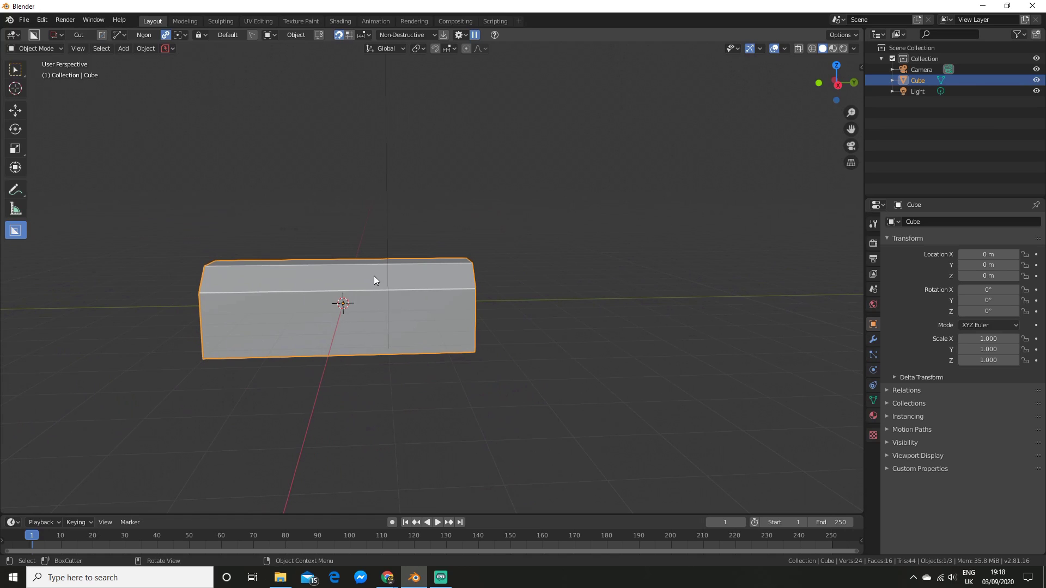
middle_drag(373, 275, 449, 294)
scroll(490, 327, up, 3)
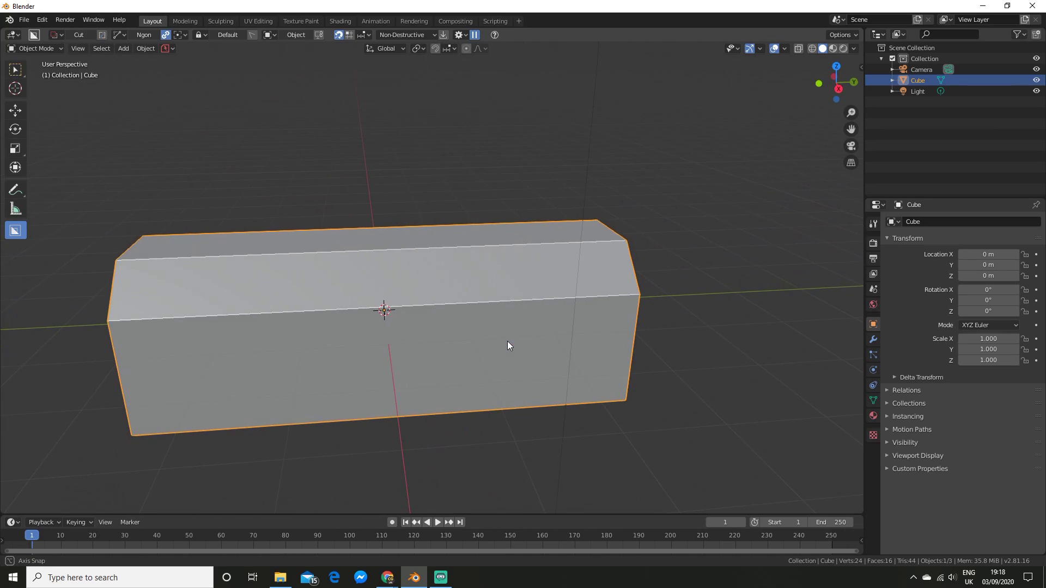
key(KP_3)
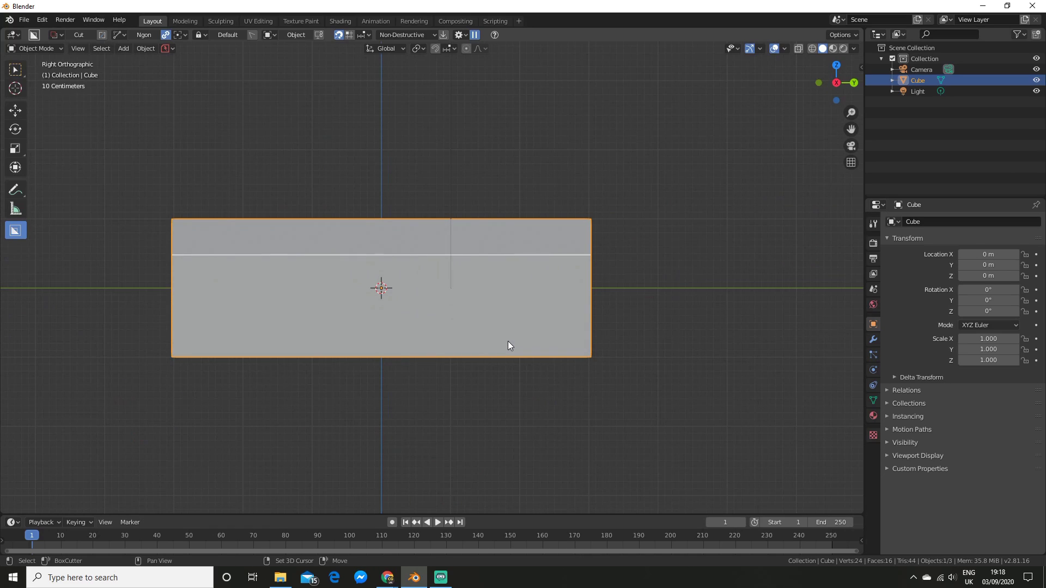
shift+middle_drag(508, 341, 425, 358)
scroll(424, 359, up, 2)
drag(403, 213, 412, 250)
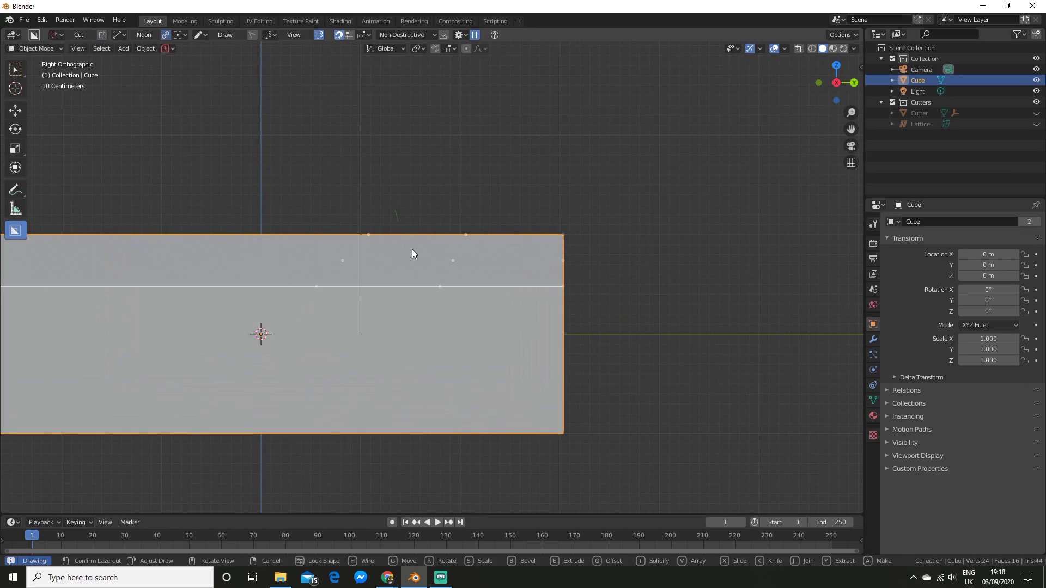
click(433, 292)
click(528, 292)
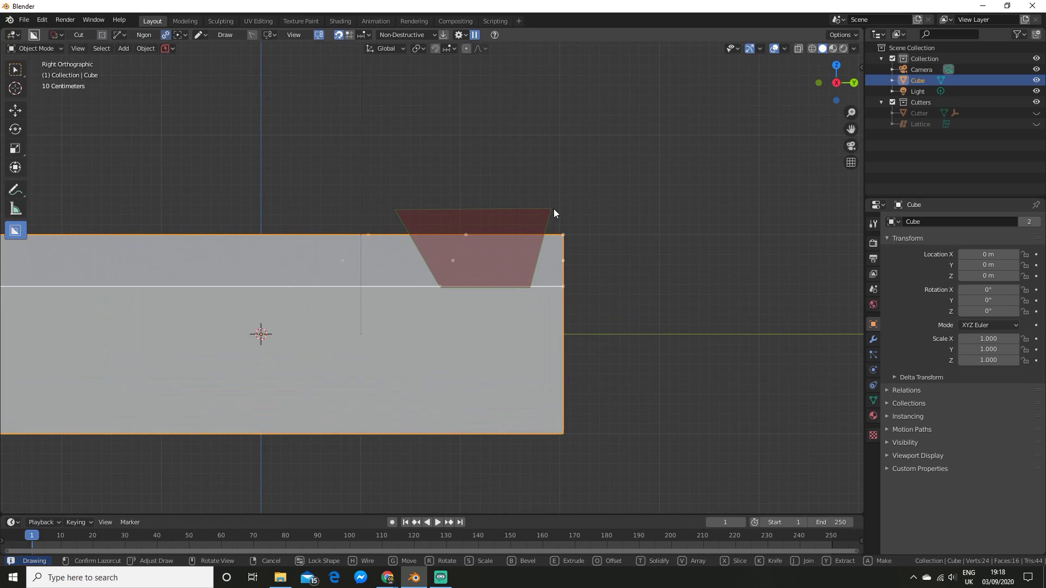
key(e)
middle_drag(554, 208, 632, 237)
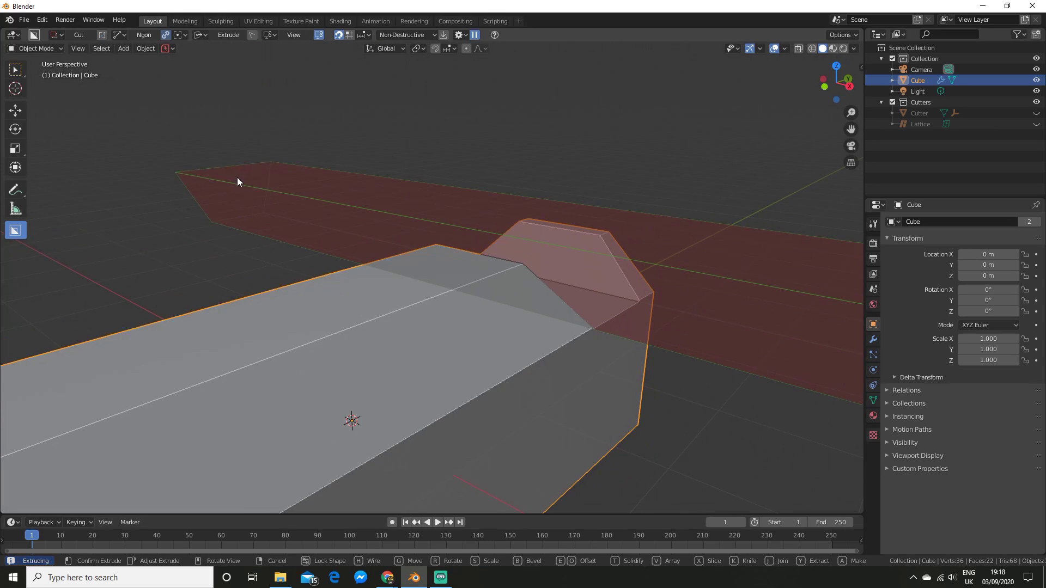
key(k)
click(269, 188)
Undo the BoxCutter knife cut near the end of the block.
middle_drag(585, 325, 523, 315)
key(Tab)
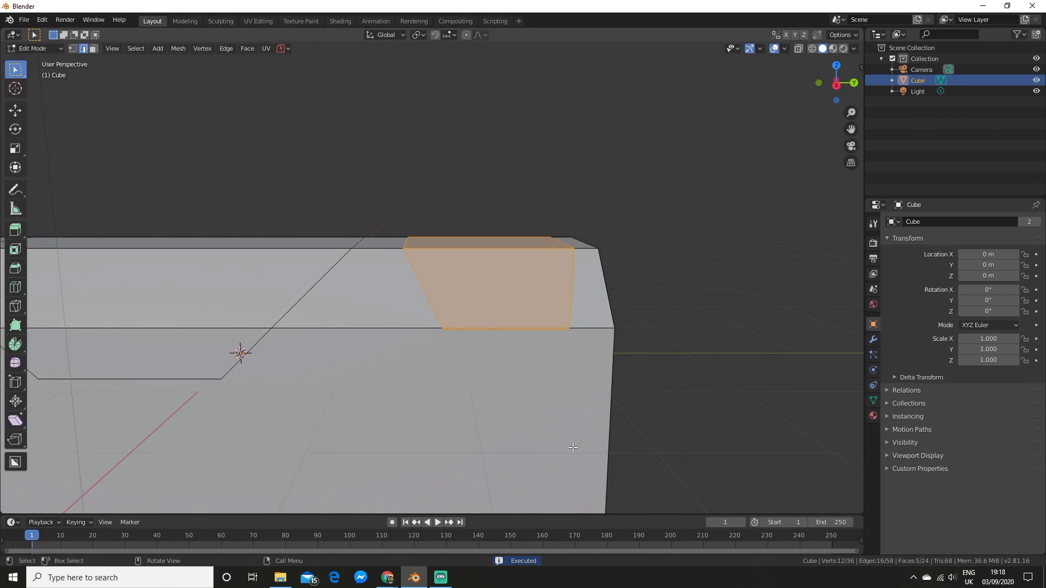
key(Tab)
key(Tab)
key(Tab)
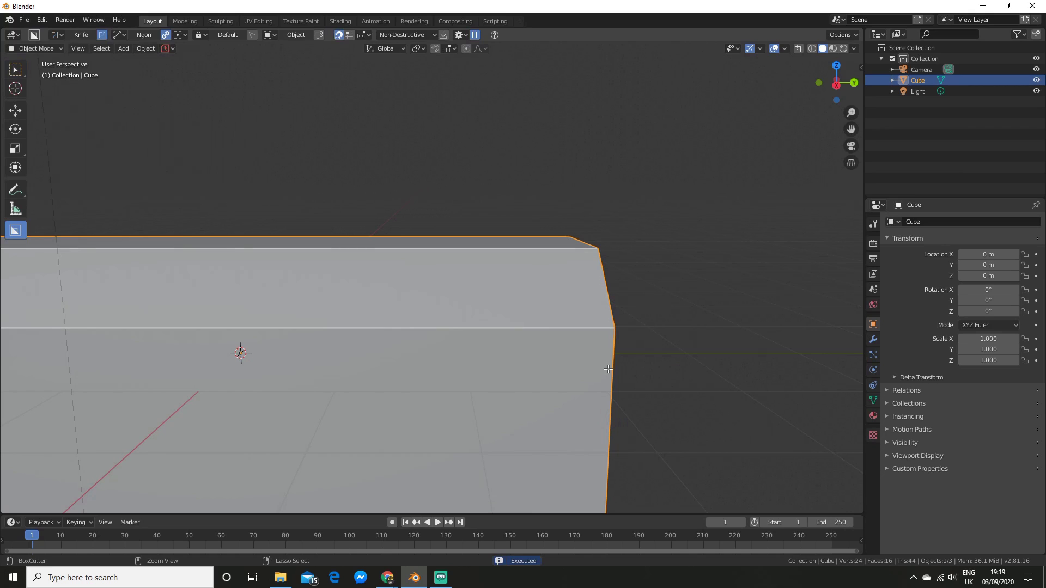
key(Tab)
key(Tab)
Duplicate the five faces inside the trapezoid outline in place, separate the selection as its own object, and return to Object Mode.
scroll(485, 285, down, 4)
shift+middle_drag(486, 285, 550, 321)
scroll(587, 356, up, 3)
key(Tab)
scroll(574, 288, down, 3)
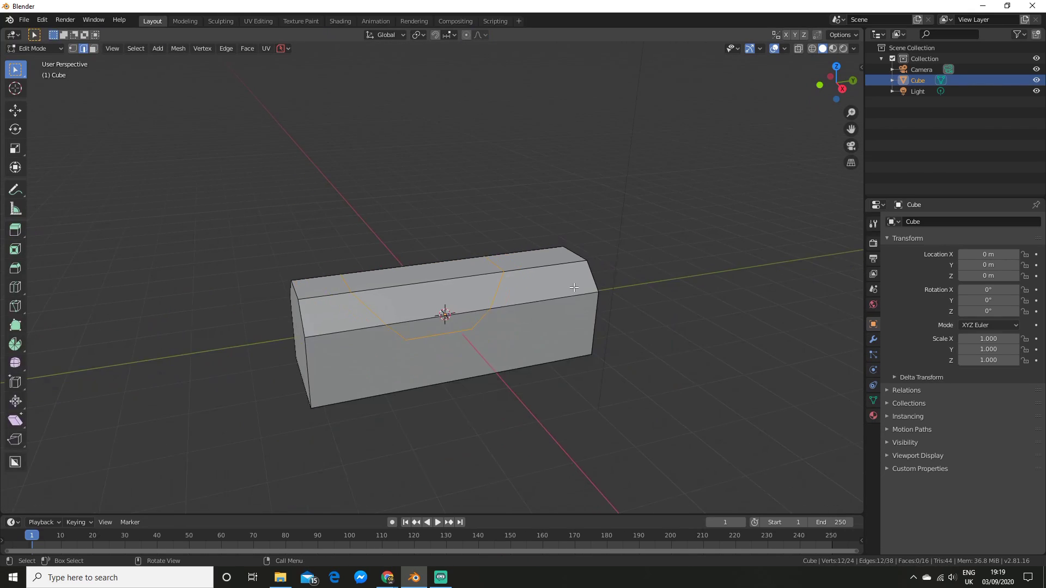
middle_drag(574, 287, 557, 296)
key(3)
scroll(463, 329, up, 3)
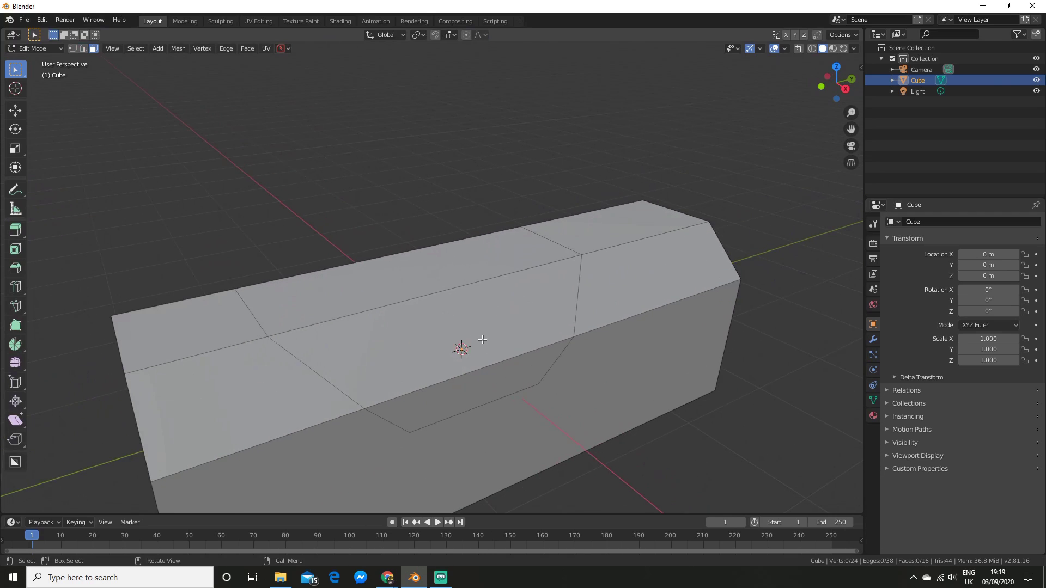
click(463, 332)
shift+click(481, 380)
shift+click(459, 276)
middle_drag(458, 276, 580, 297)
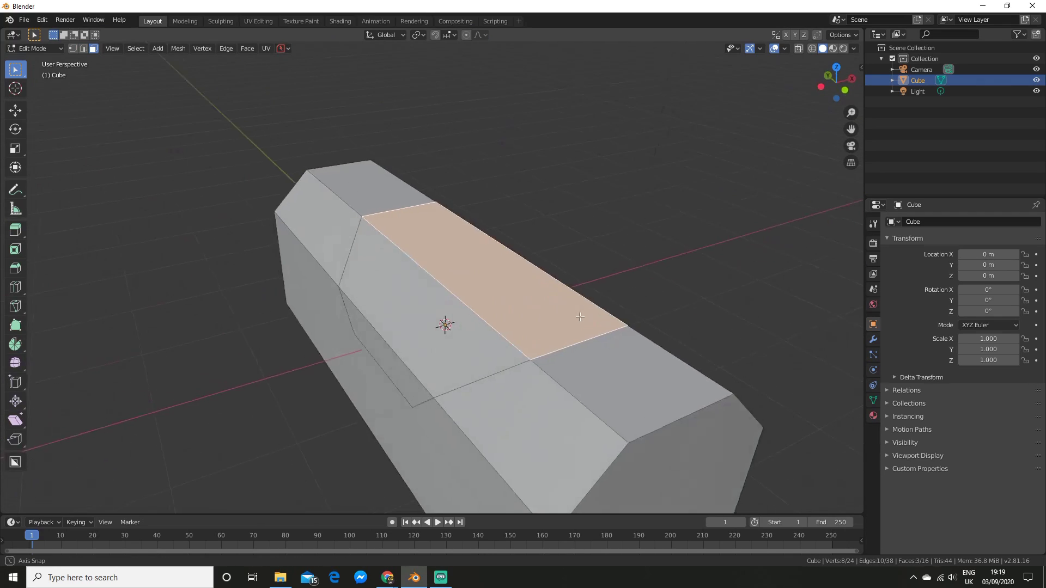
shift+click(422, 331)
shift+click(386, 368)
middle_drag(388, 366, 504, 310)
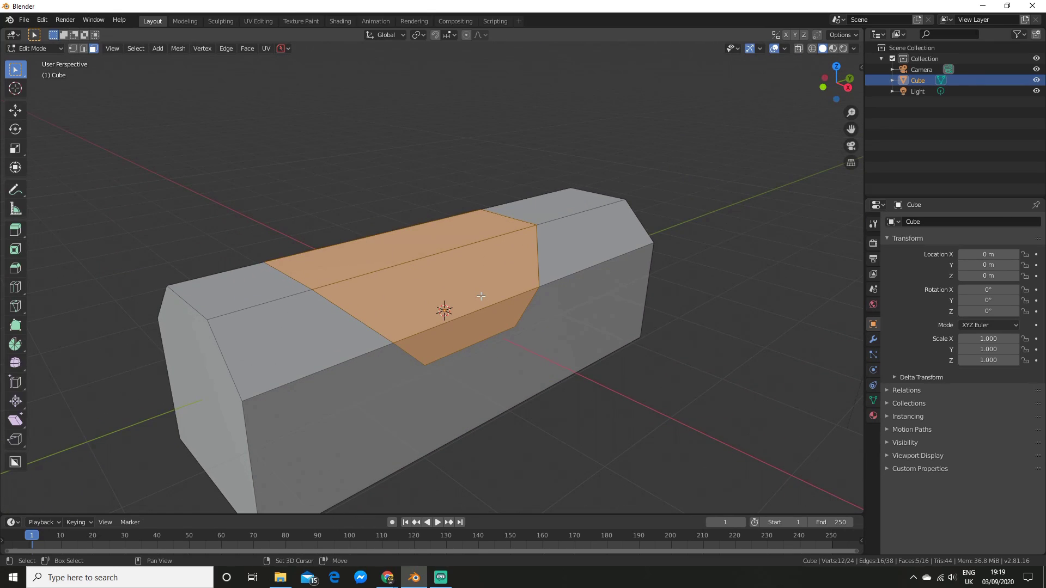
key(shift+d)
right_click(481, 296)
middle_drag(480, 295, 513, 289)
key(p)
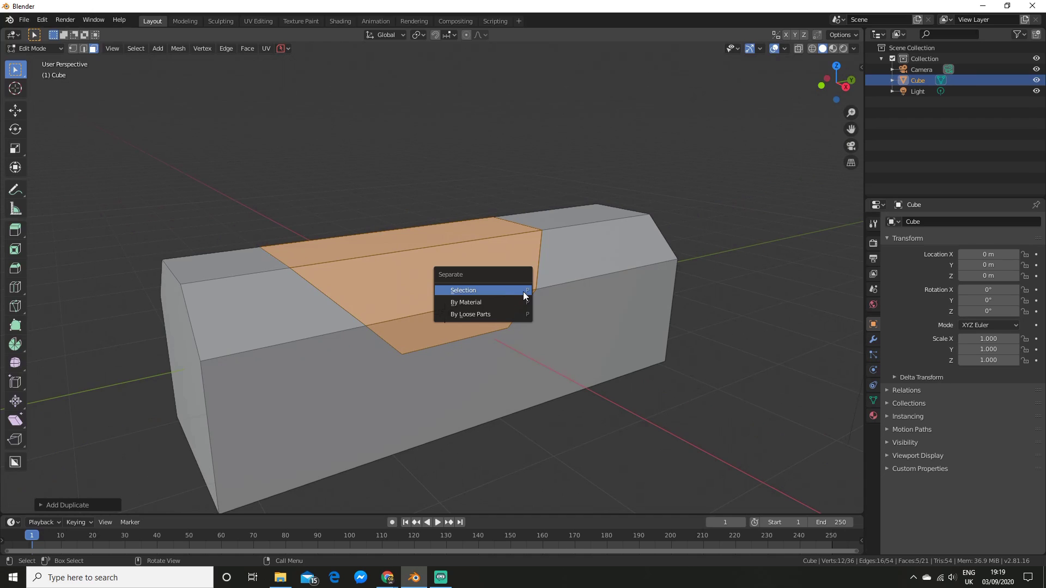
click(523, 292)
scroll(526, 308, down, 2)
key(Tab)
Open the separated wrap-around panel in Edit Mode and select all of its faces.
middle_drag(525, 320, 465, 267)
click(545, 279)
click(476, 260)
scroll(505, 307, up, 3)
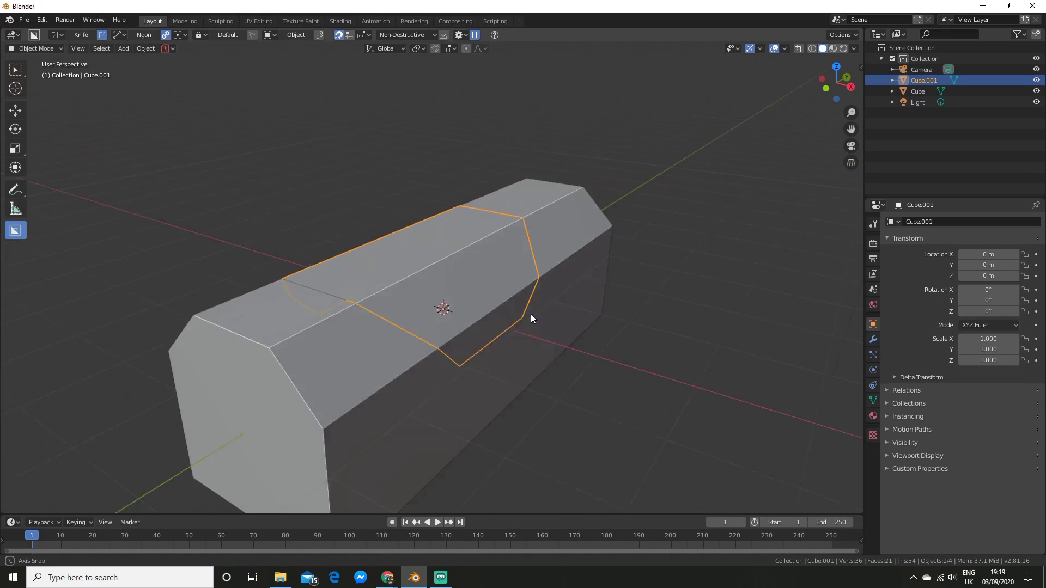
middle_drag(532, 316, 521, 371)
key(Tab)
click(522, 328)
middle_drag(535, 301, 480, 305)
key(a)
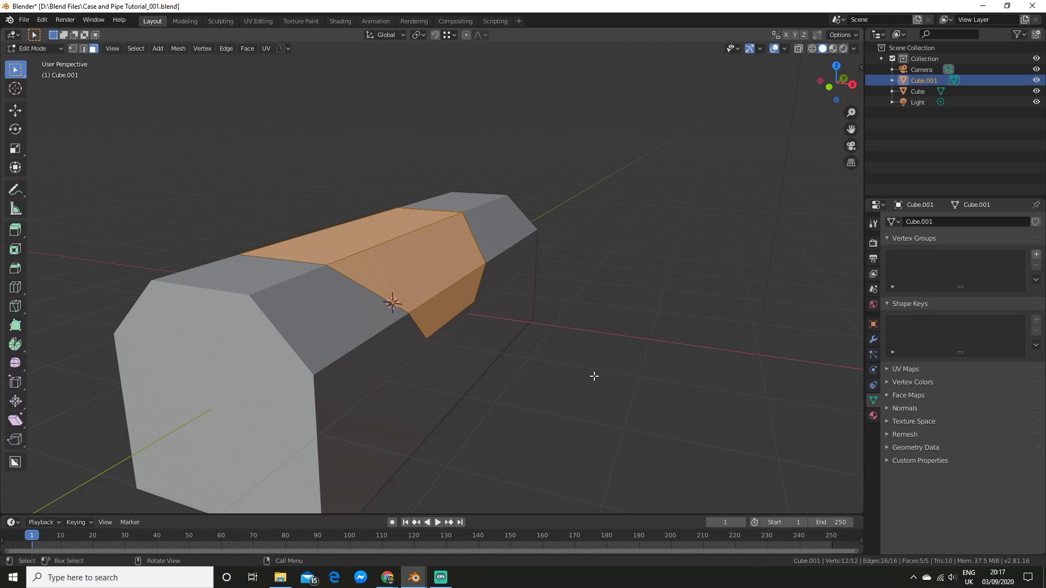
Add a Solidify modifier to the separated panel and set its thickness to 0.13 m.
click(873, 340)
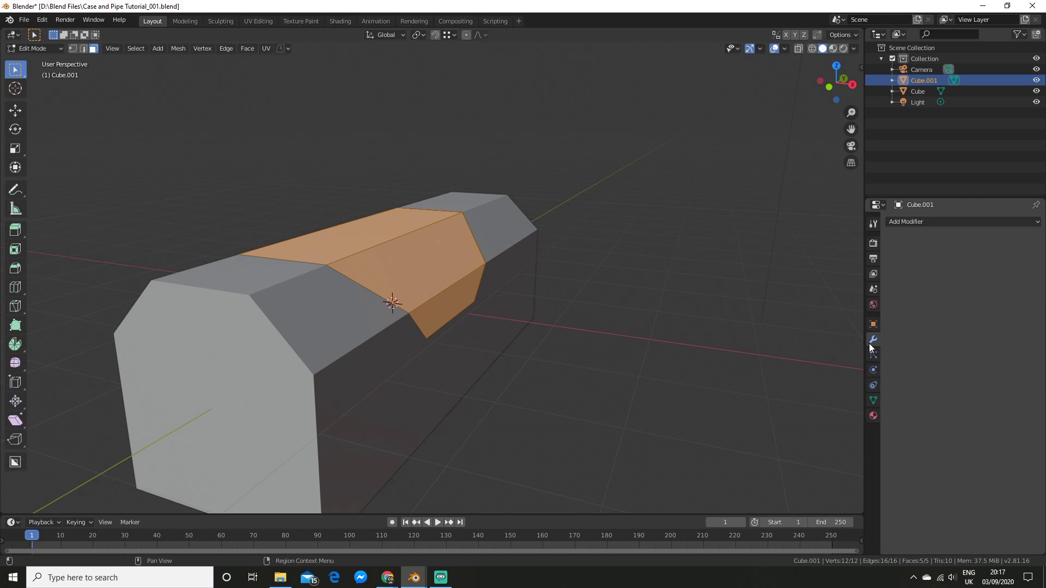
click(929, 221)
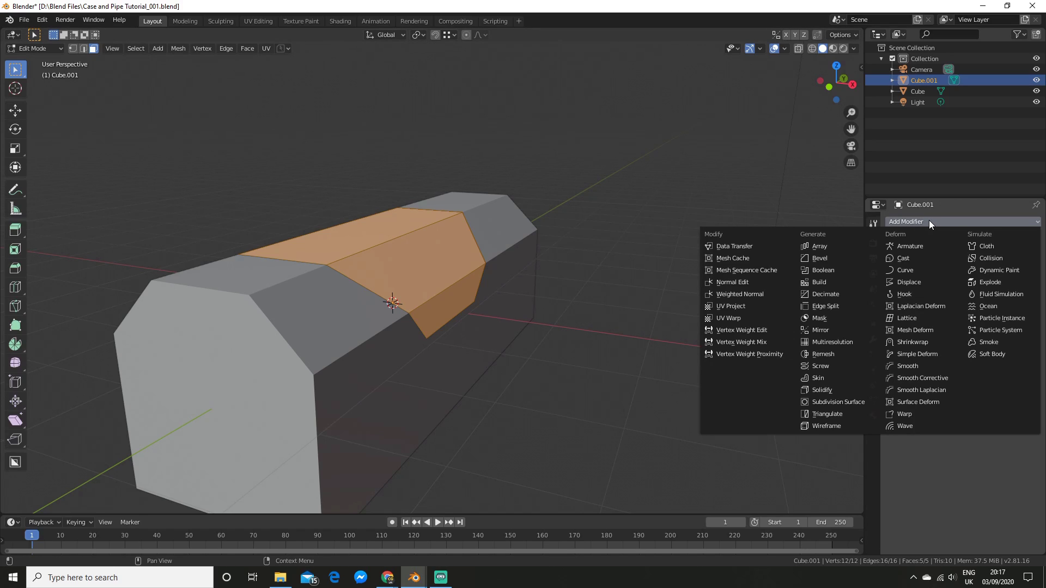
click(854, 390)
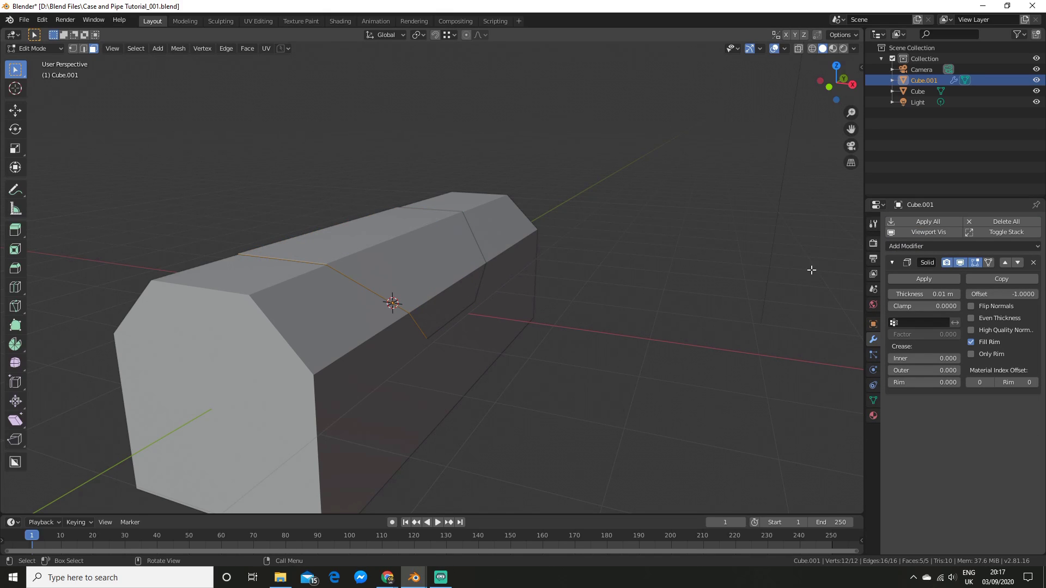
drag(924, 295, 904, 286)
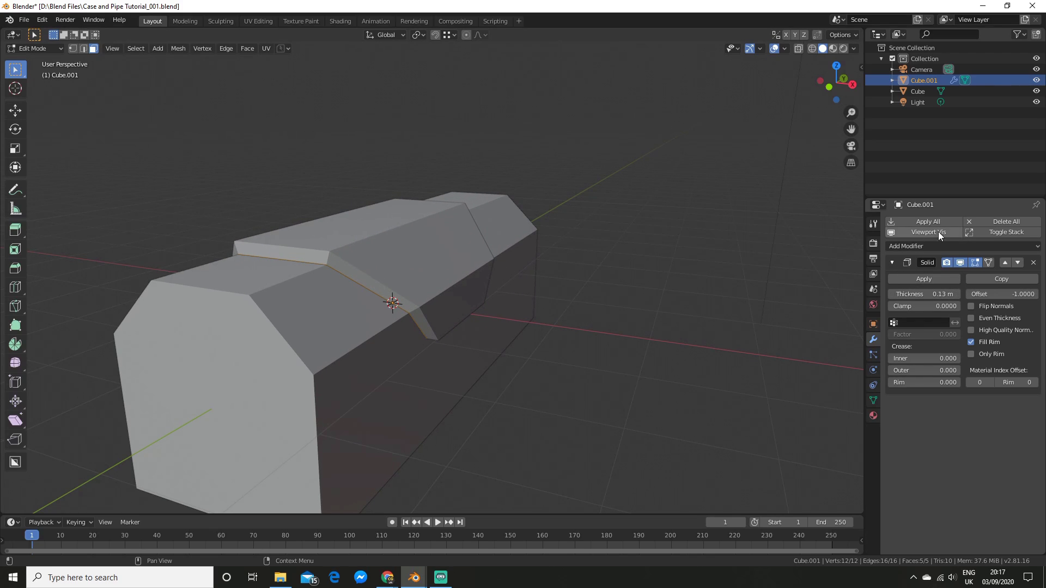
Set the panel's Solidify modifier to 0.12 m thickness with Even Thickness enabled, and apply it in Object Mode.
click(971, 318)
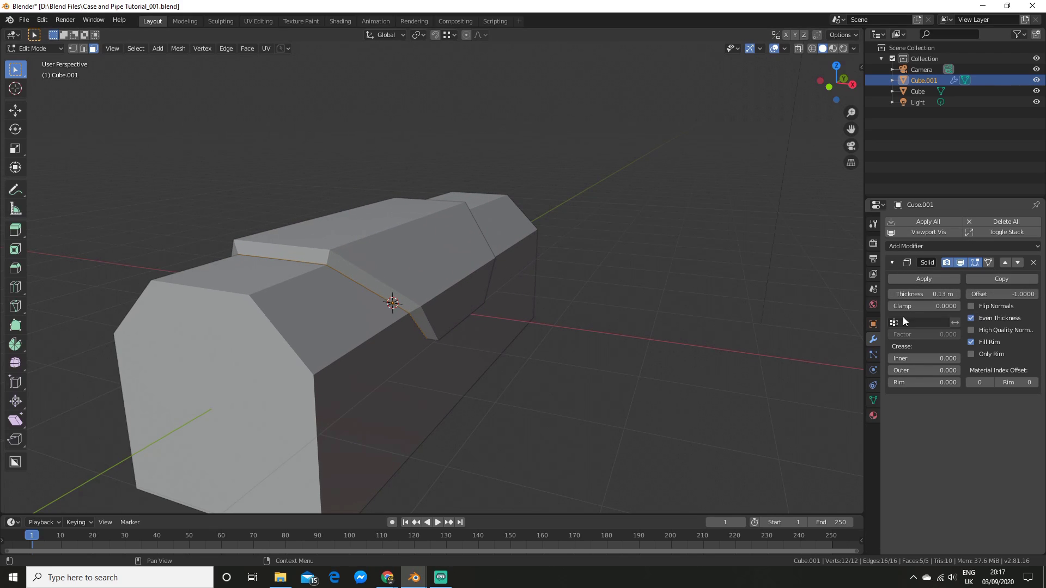
mouse_move(926, 294)
mouse_down()
mouse_move(958, 299)
mouse_move(921, 310)
mouse_up()
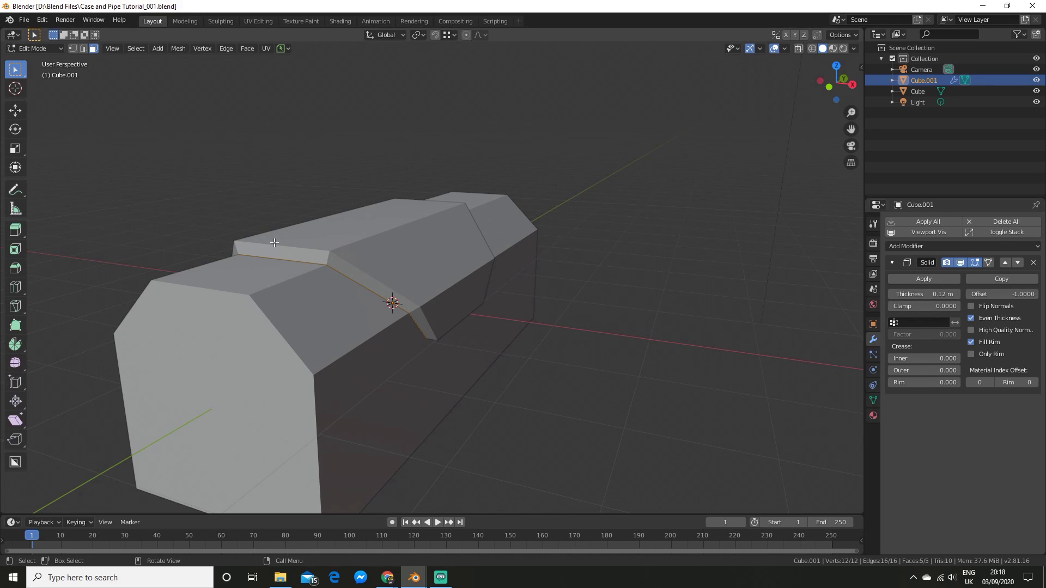
click(900, 280)
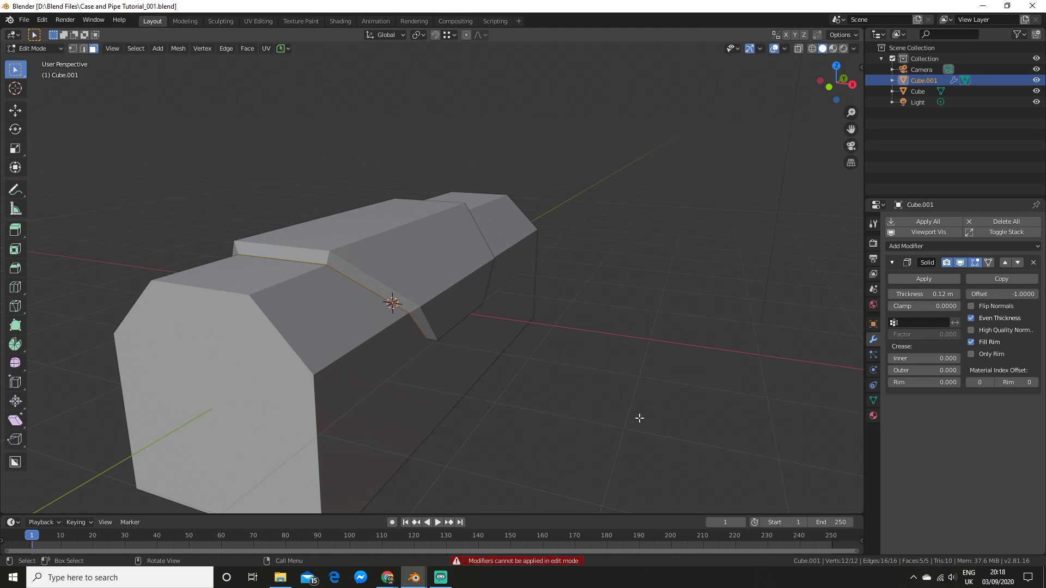
key(Tab)
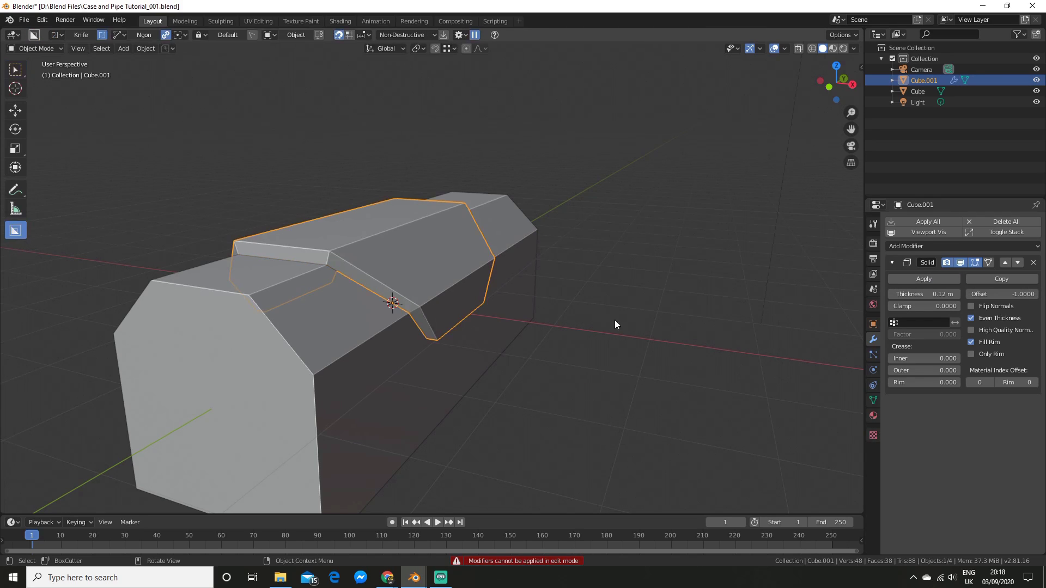
click(918, 280)
key(Tab)
key(Tab)
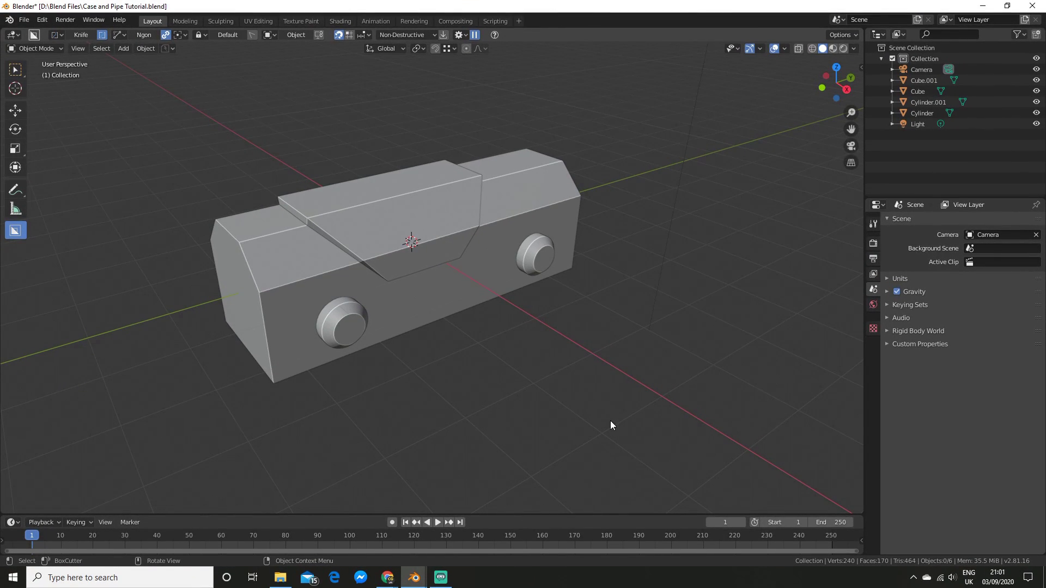
Examine the mesh of the nearer bevelled cylinder on the case's side in Edit Mode, and deselect it in Object Mode.
scroll(611, 420, up, 3)
middle_drag(521, 425, 525, 334)
click(381, 338)
mouse_move(478, 368)
middle_down()
mouse_move(427, 350)
mouse_move(470, 365)
middle_up()
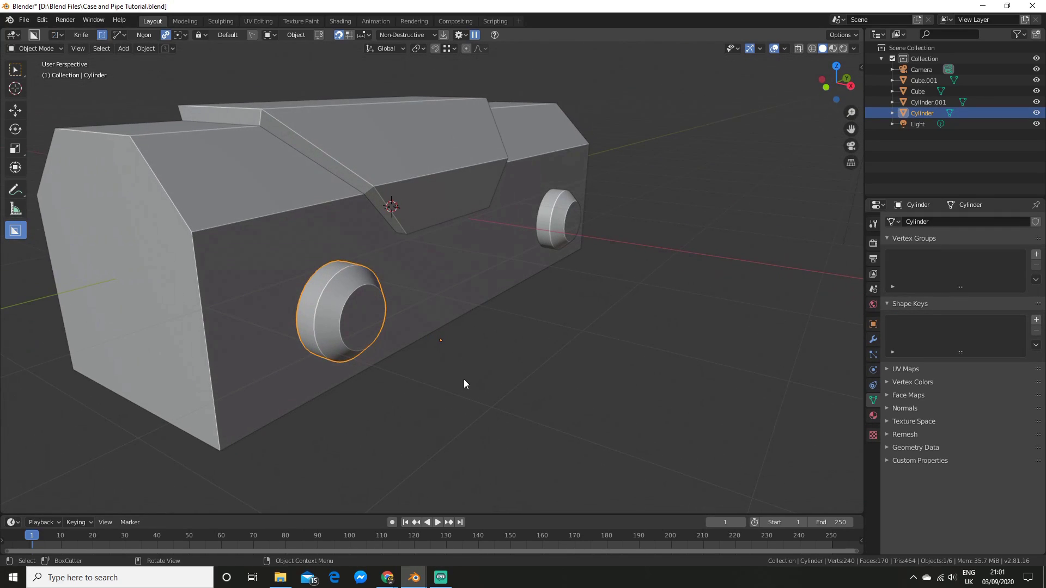
key(Tab)
click(383, 367)
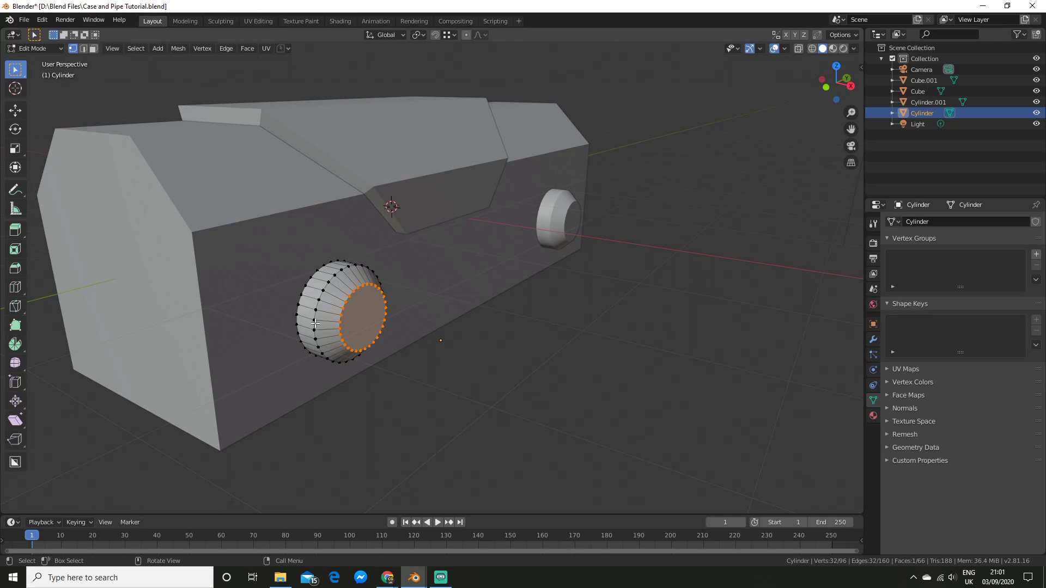
mouse_move(450, 345)
middle_down()
mouse_move(415, 346)
mouse_move(439, 357)
middle_up()
key(Tab)
click(498, 308)
scroll(515, 355, down, 5)
click(515, 354)
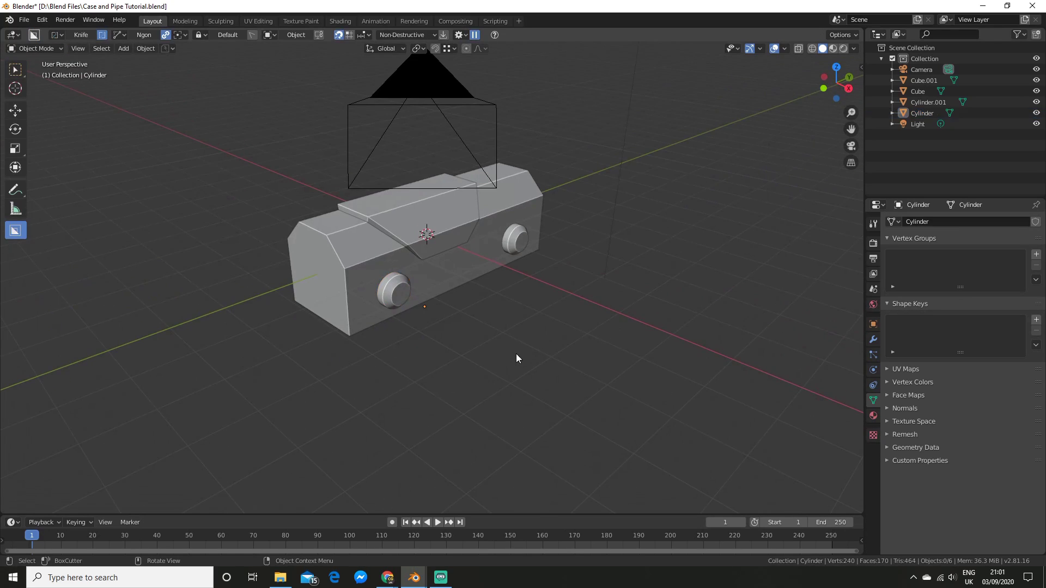
Add a Single Vert mesh object at the 3D cursor as the starting point of a pipe.
scroll(515, 354, up, 3)
shift+middle_drag(538, 343, 497, 370)
scroll(506, 393, down, 2)
key(shift+a)
mouse_move(442, 325)
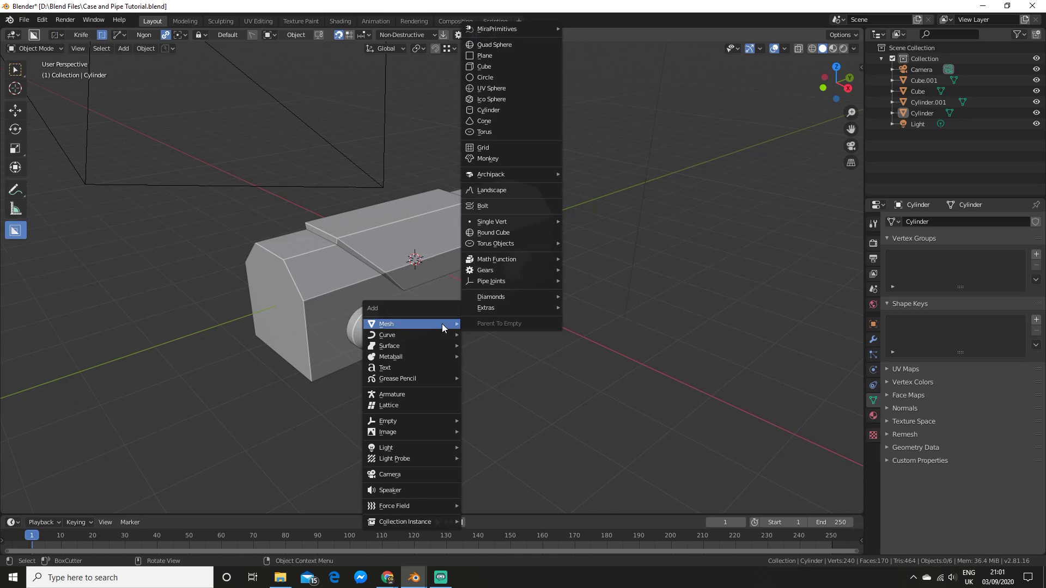
mouse_move(526, 260)
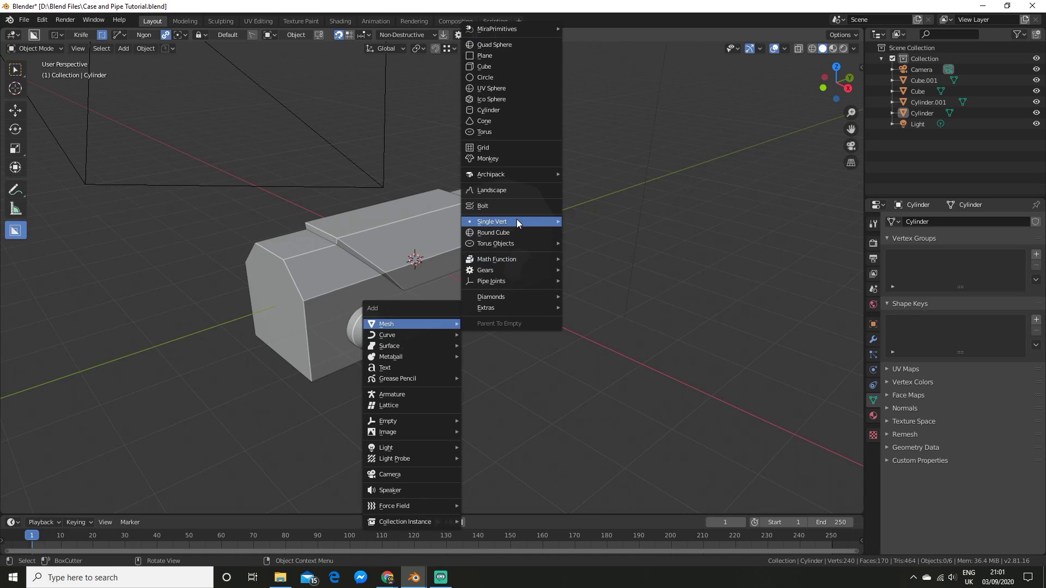
mouse_move(517, 222)
click(598, 223)
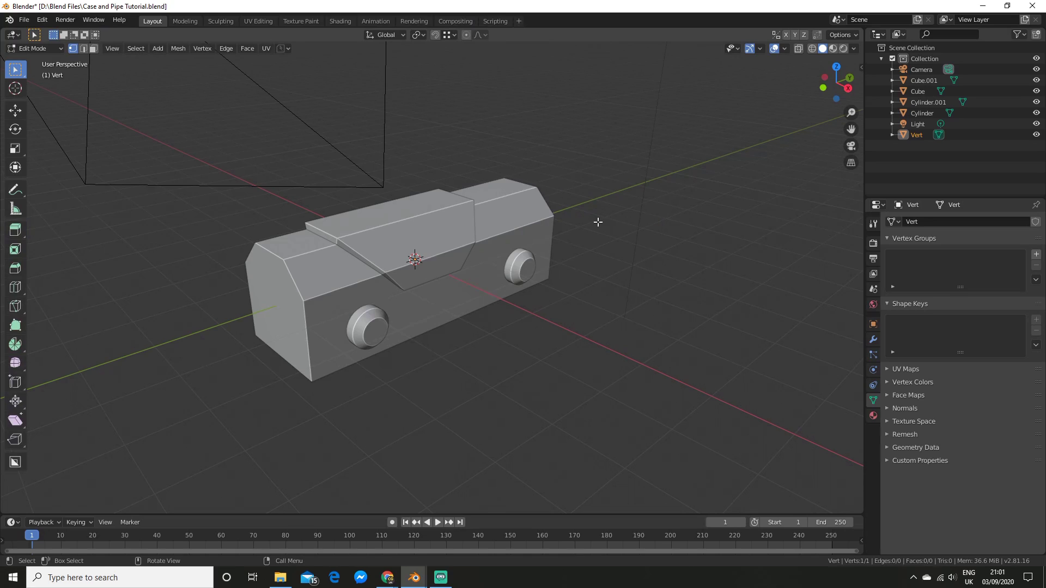
Search the add-on preferences for "extra" to check the Extra Objects add-ons, and put the preferences window away.
click(42, 20)
click(85, 172)
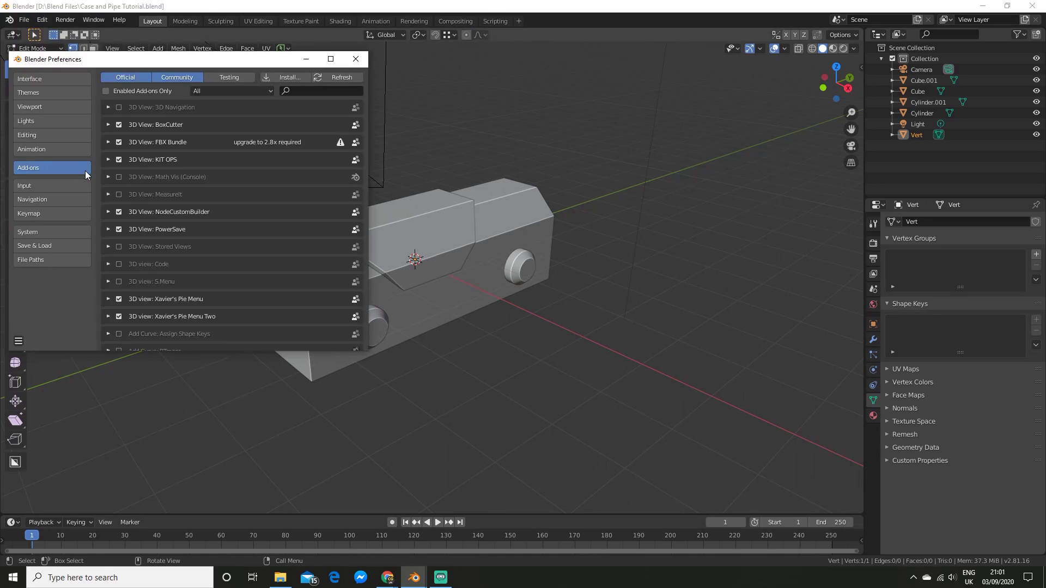
click(323, 89)
text(extra)
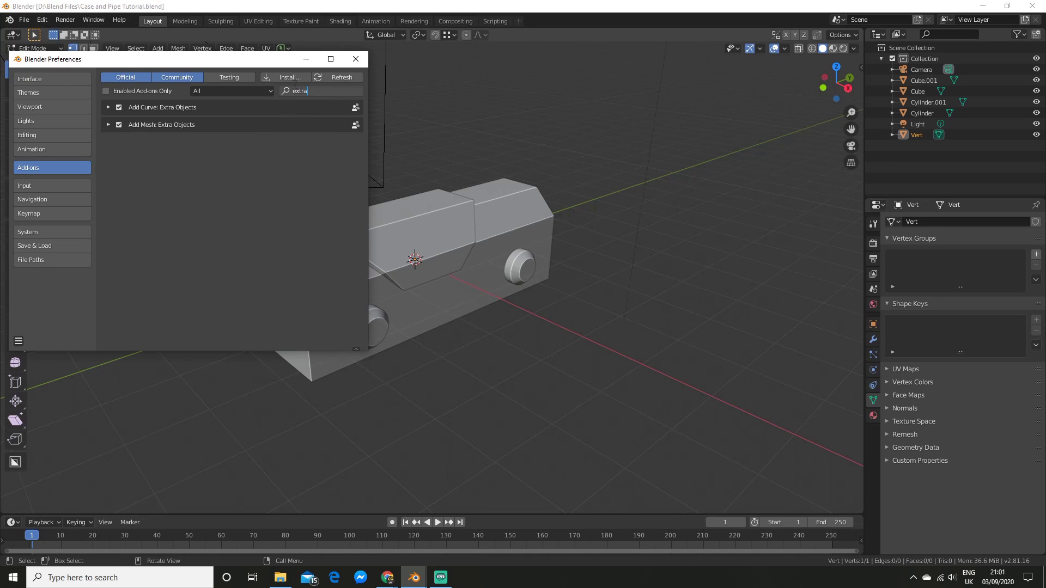
click(306, 60)
Move the vertex about 1.63 m along X and about -2.31 m along Y towards the nearer cylinder.
middle_drag(520, 243, 575, 251)
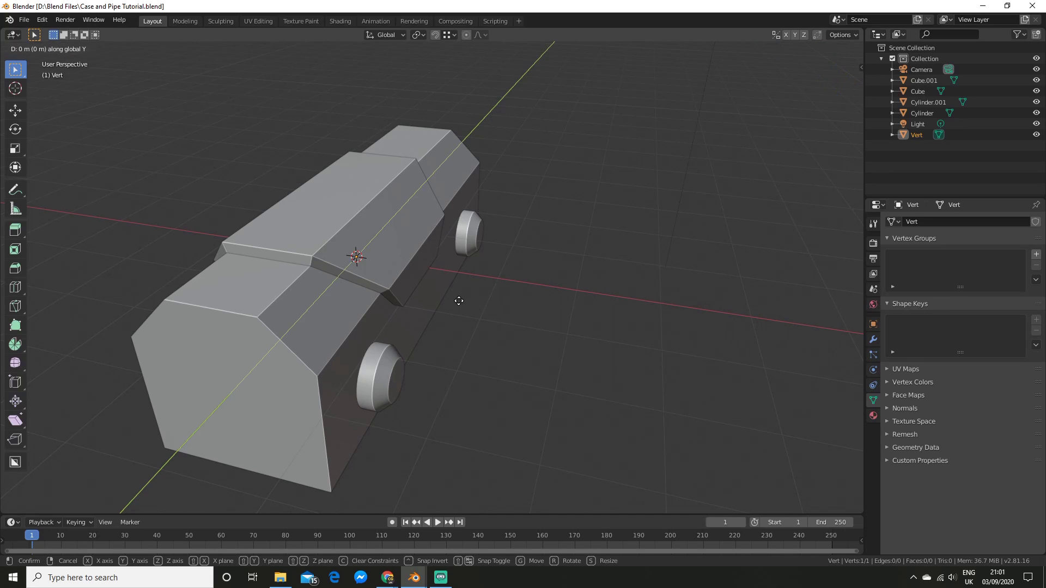
key(x)
click(574, 314)
key(g)
key(y)
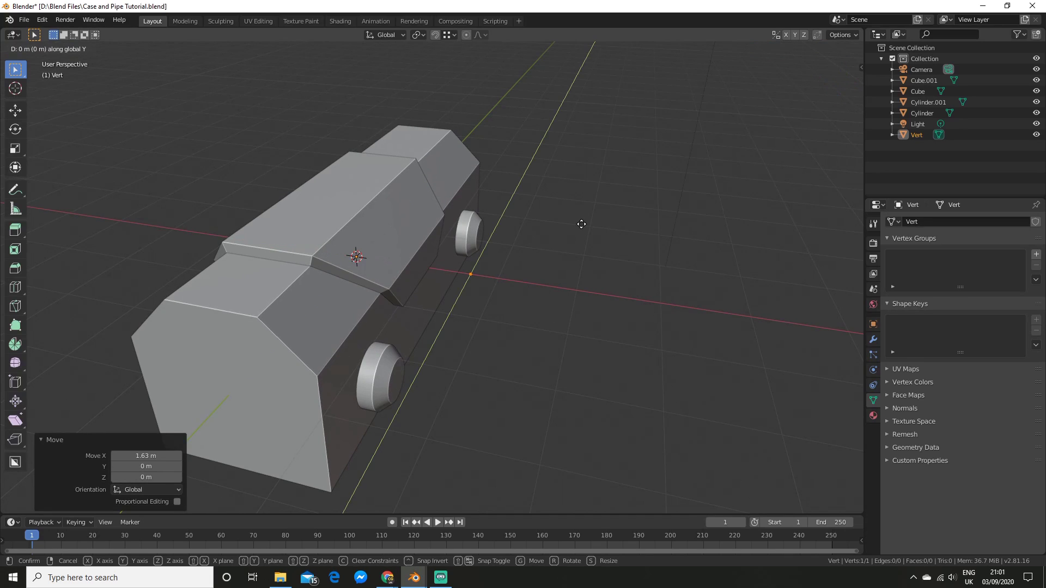
click(530, 336)
Align the vertex with the centre of the nearer cylinder's outer face along X and Y, lowering it about 0.367 m along Z.
middle_drag(527, 334, 492, 317)
scroll(513, 305, up, 3)
key(g)
key(y)
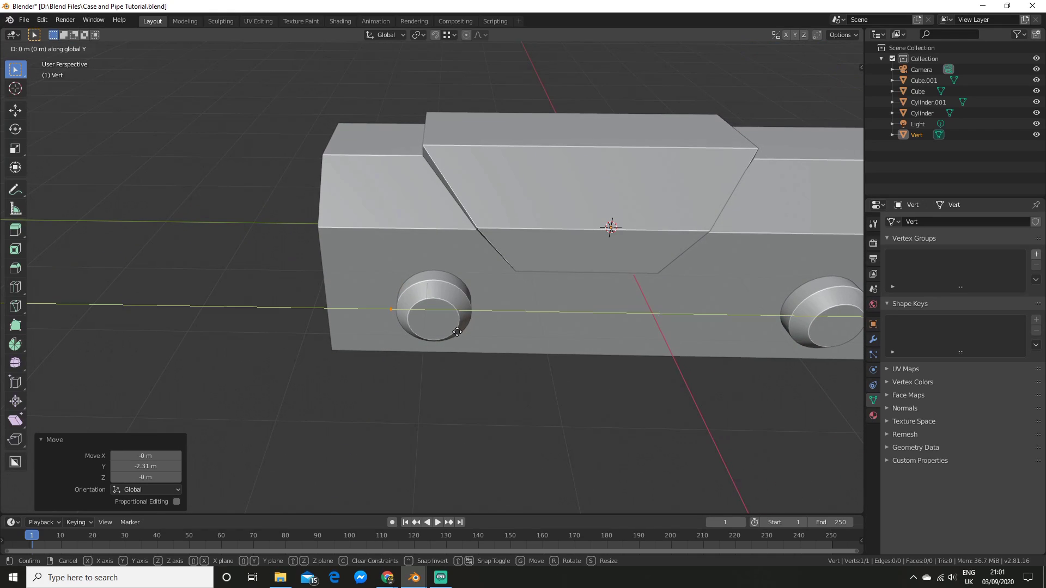
key(x)
click(444, 341)
key(g)
key(y)
click(474, 325)
key(g)
key(z)
click(550, 285)
middle_drag(545, 287, 632, 325)
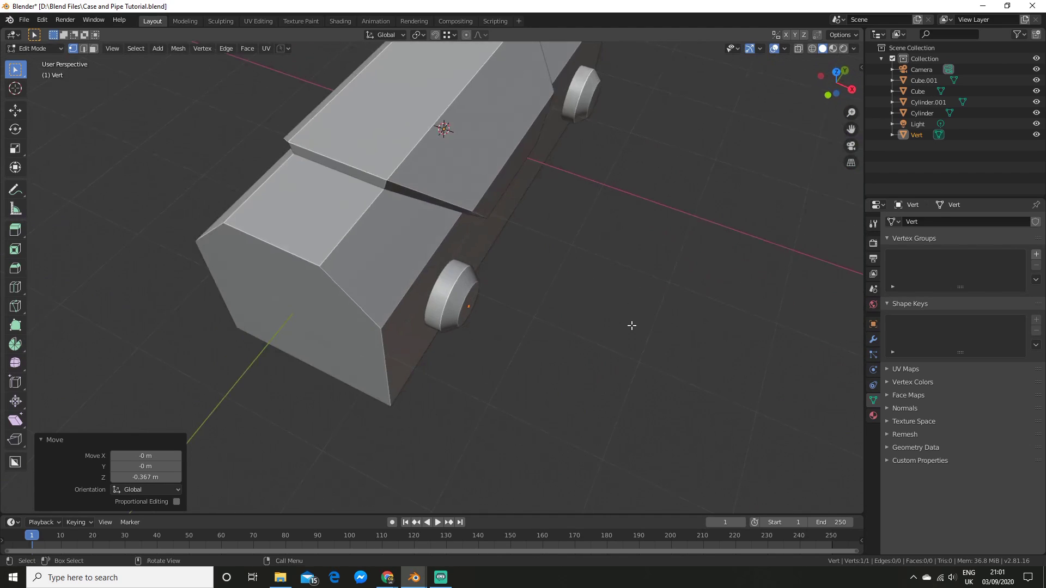
In top view, extrude the vertex about 0.771 m outwards along X from the cylinder.
key(KP_7)
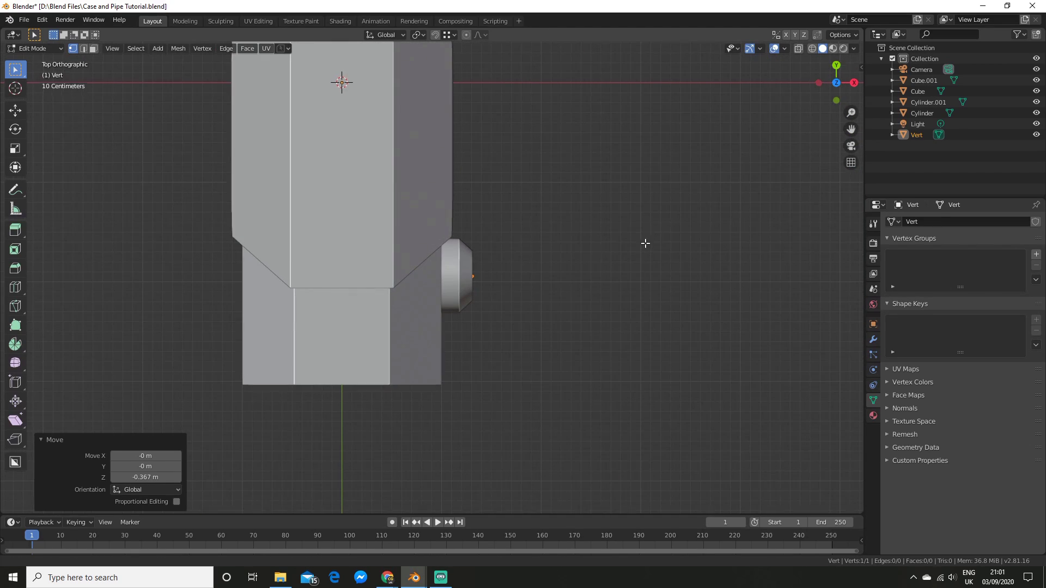
shift+middle_drag(643, 250, 584, 357)
key(e)
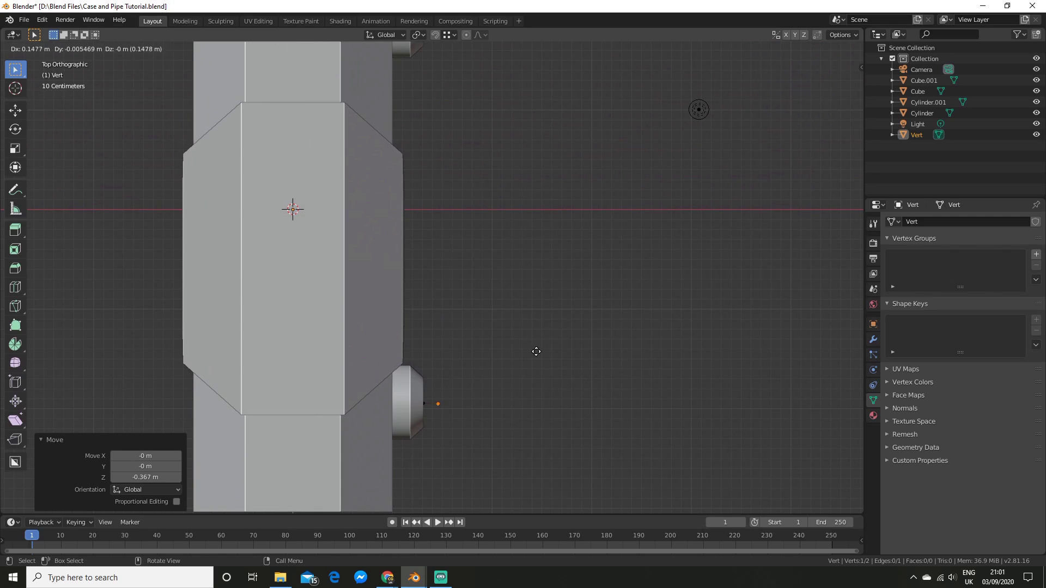
key(x)
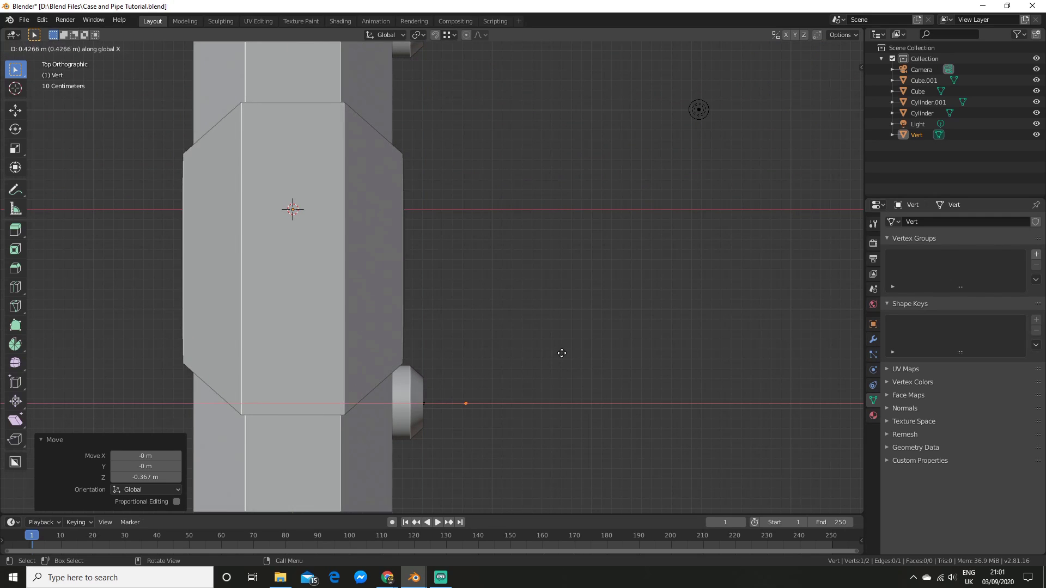
click(596, 353)
Extrude the end vertex about 3.8 m along Y, level with the far cylinder.
shift+middle_drag(606, 335, 566, 384)
scroll(566, 384, down, 2)
key(g)
key(y)
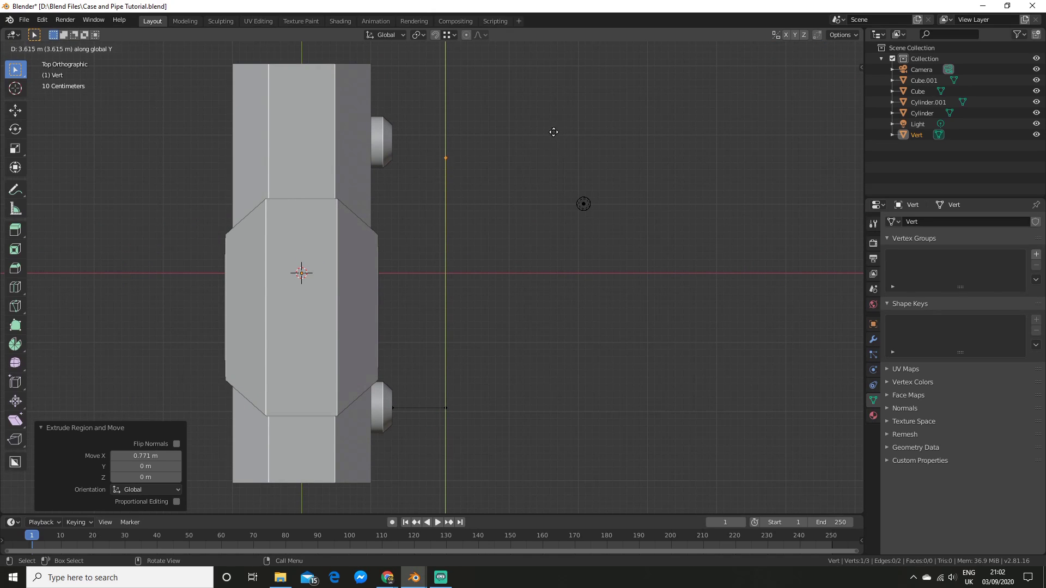
click(556, 120)
Extrude the end vertex about -0.771 m along X back to the far cylinder's face.
shift+middle_drag(549, 169, 540, 243)
key(e)
key(x)
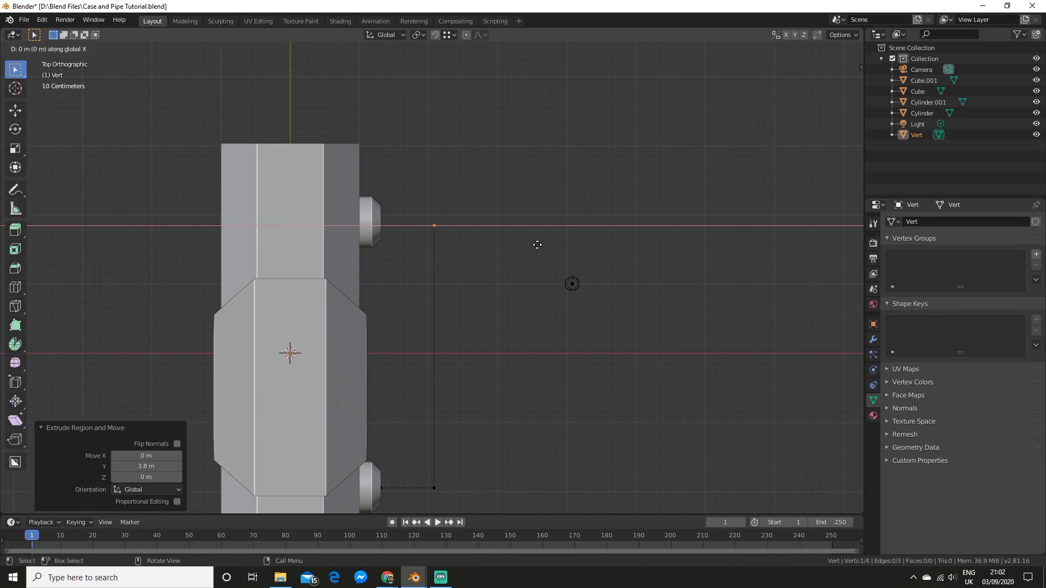
key(ctrl)
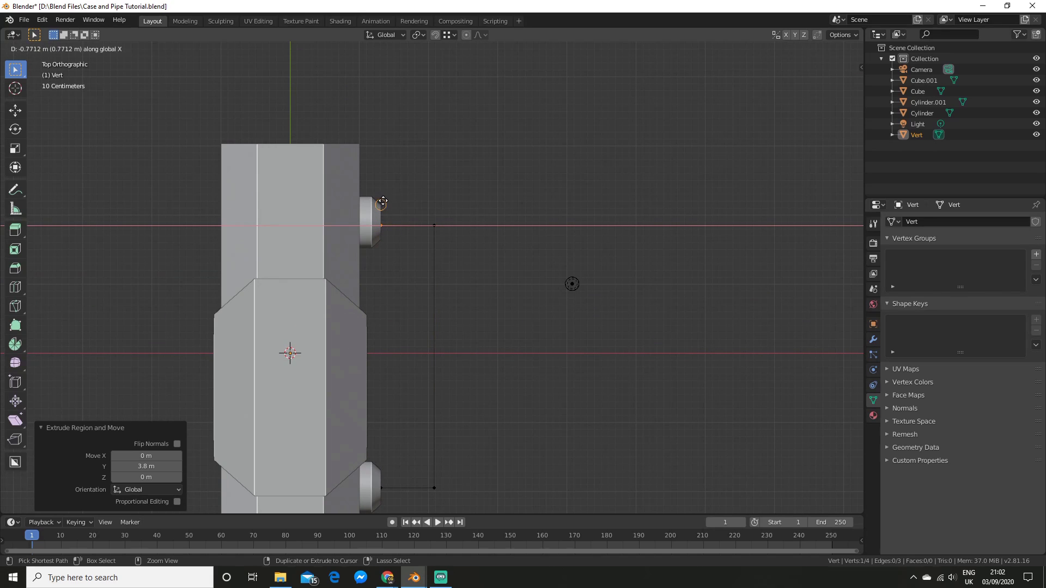
click(383, 200)
Round the path's two outer corner vertices with a vertex bevel about 0.409 m wide with 3 segments.
middle_drag(572, 283, 525, 307)
scroll(594, 287, up, 3)
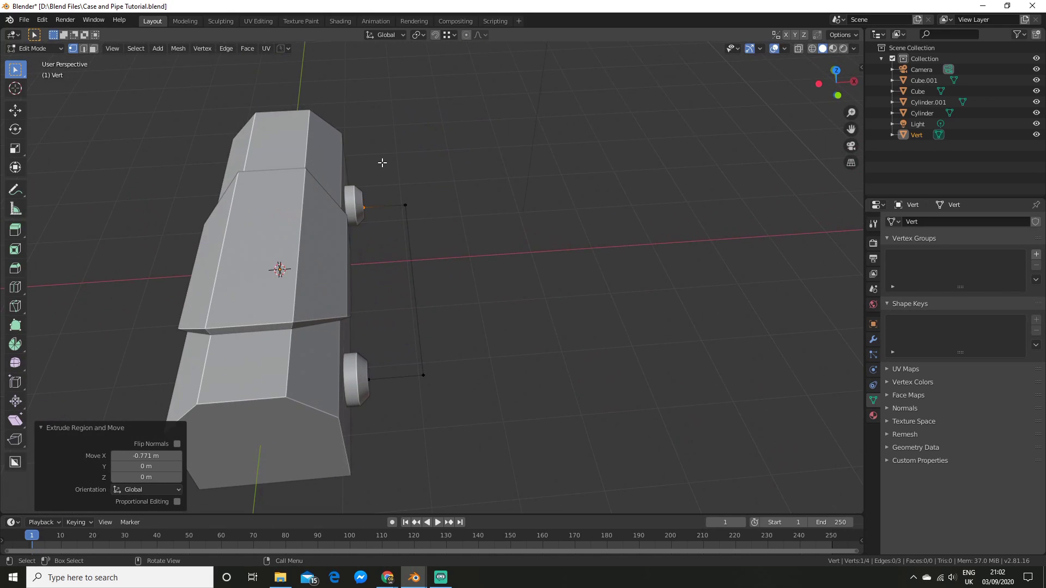
drag(382, 163, 529, 430)
middle_drag(528, 400, 544, 292)
key(ctrl+shift+b)
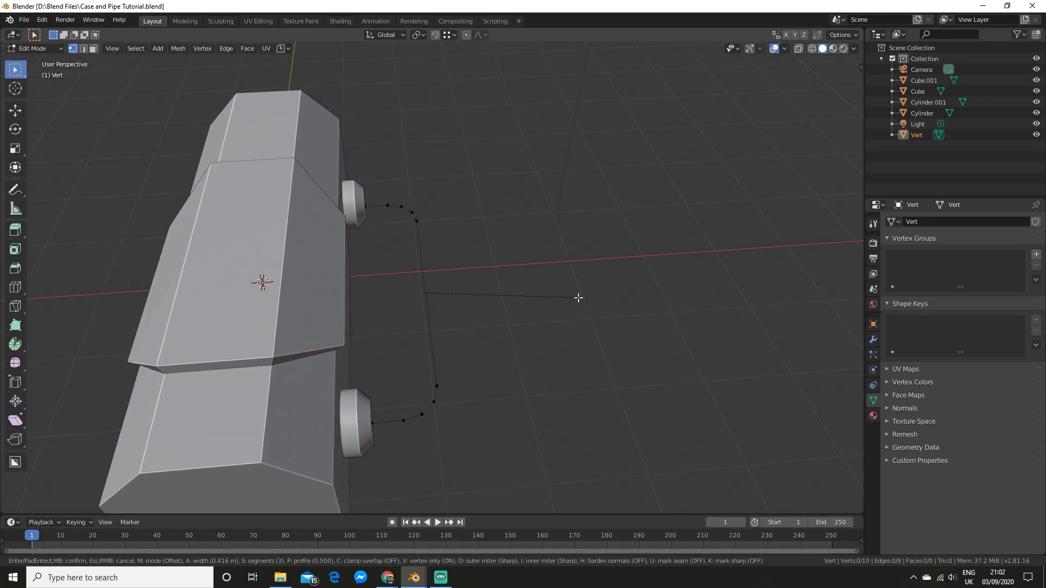
click(578, 298)
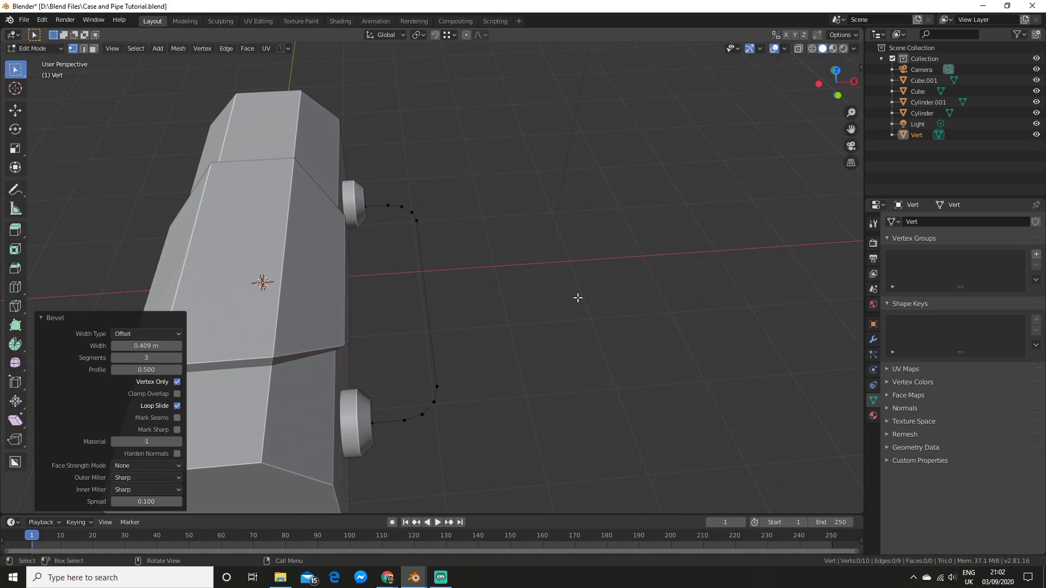
Return to Object Mode and convert the pipe path from a mesh to a curve.
scroll(578, 299, down, 3)
key(Tab)
click(550, 192)
scroll(469, 333, up, 2)
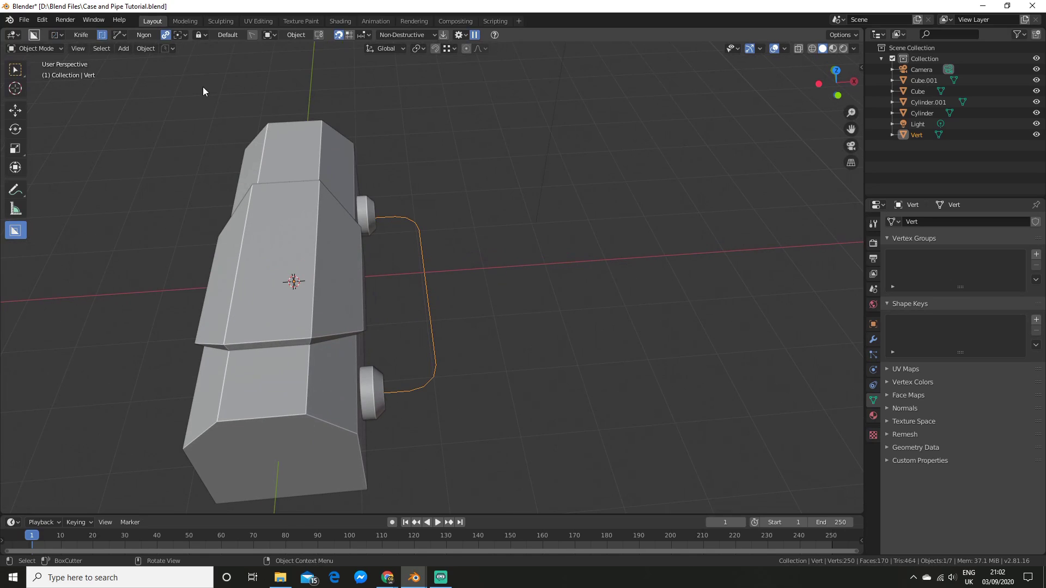
click(146, 48)
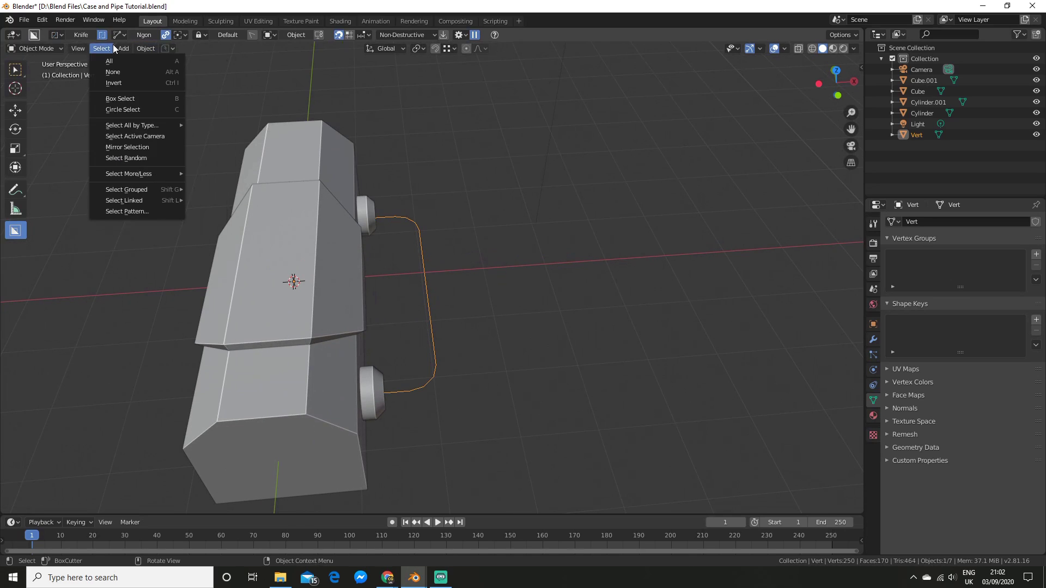
mouse_move(168, 336)
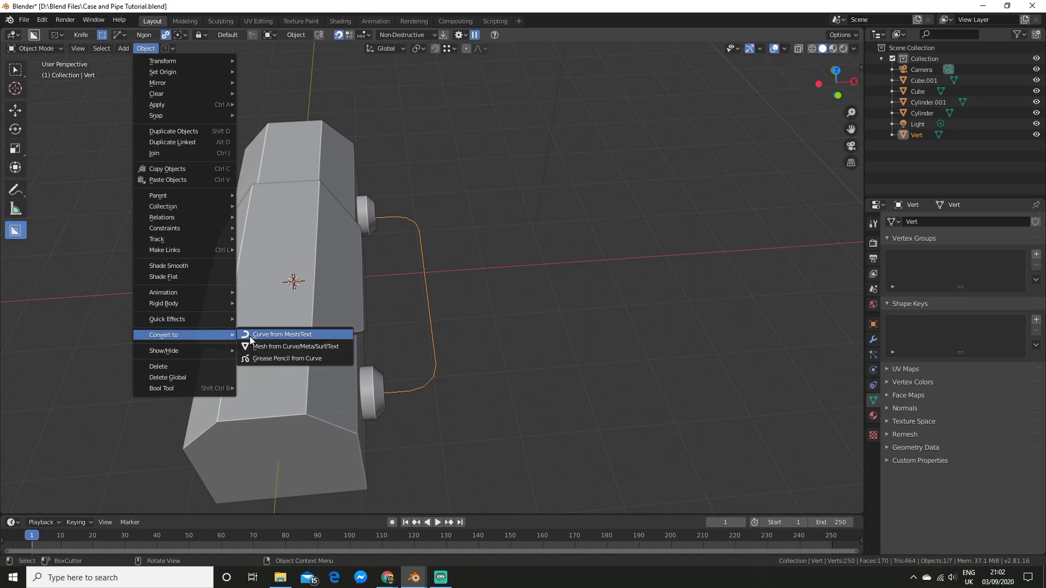
click(275, 336)
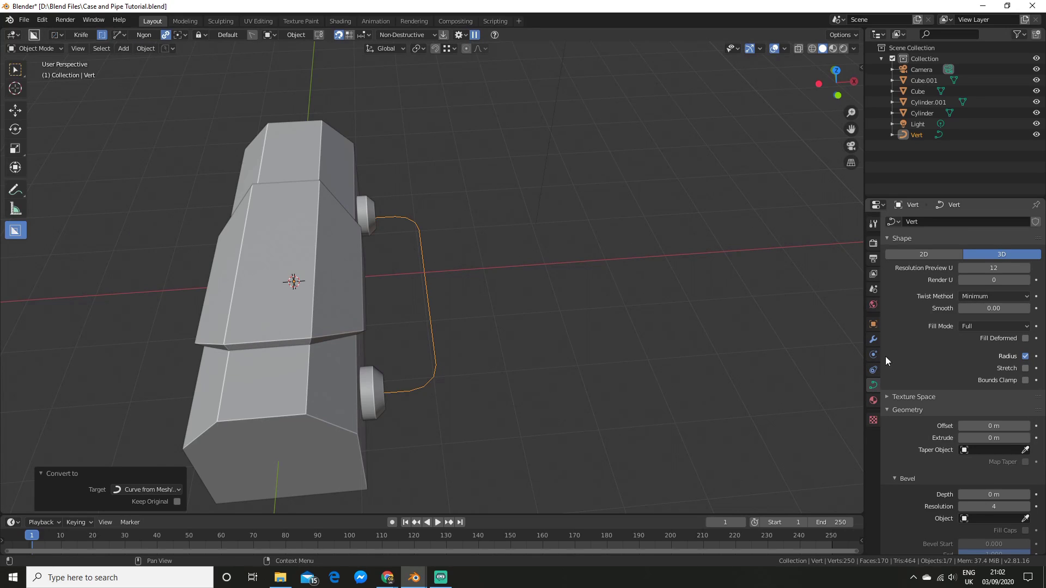
Set the curve's bevel depth to 0.2 m to give the path a round pipe shape.
scroll(896, 408, down, 3)
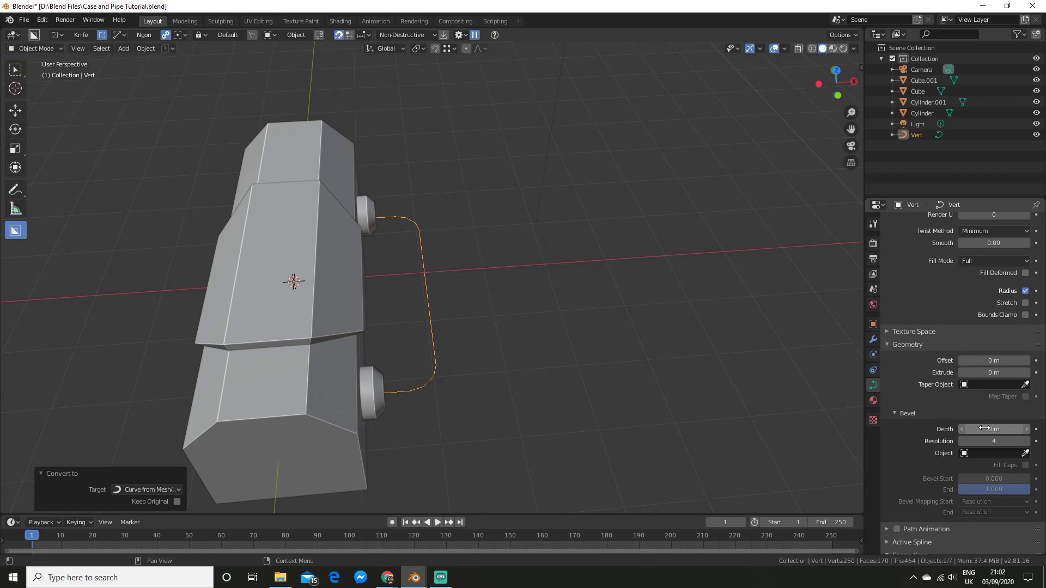
drag(985, 428, 1003, 428)
middle_drag(534, 316, 746, 344)
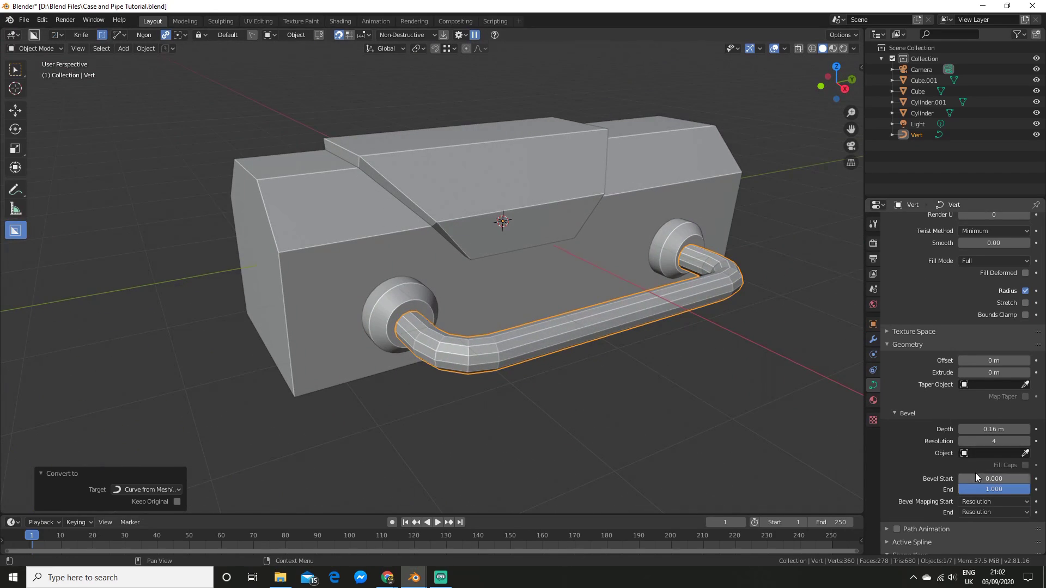
drag(989, 428, 994, 429)
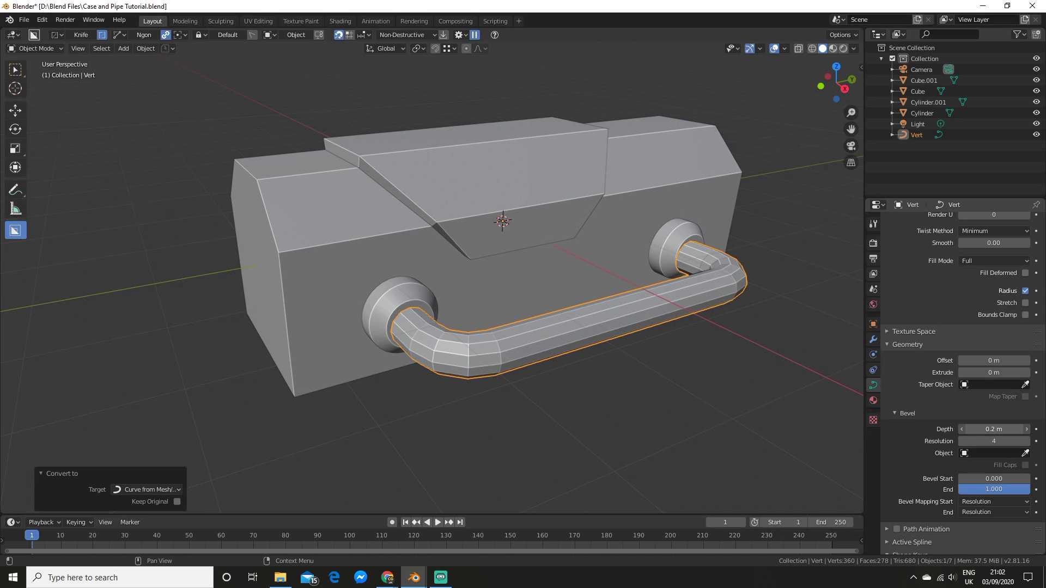
Shade the pipe smooth.
shift+middle_drag(724, 361, 640, 341)
right_click(467, 291)
click(467, 292)
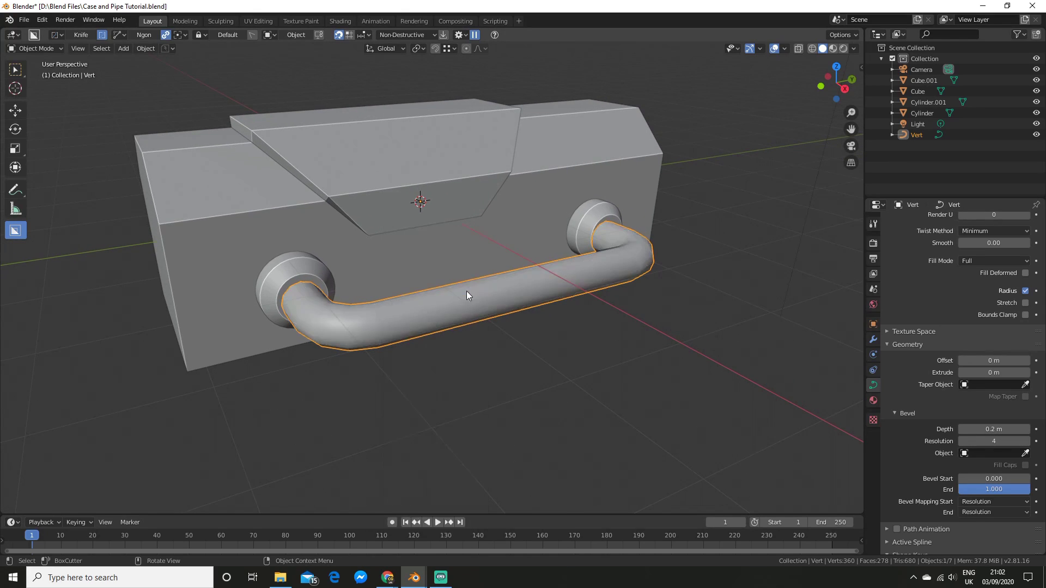
Add a level 2 Subdivision modifier to the pipe and show its modifier settings.
scroll(467, 291, up, 2)
middle_drag(502, 314, 539, 322)
scroll(512, 323, down, 3)
key(ctrl+2)
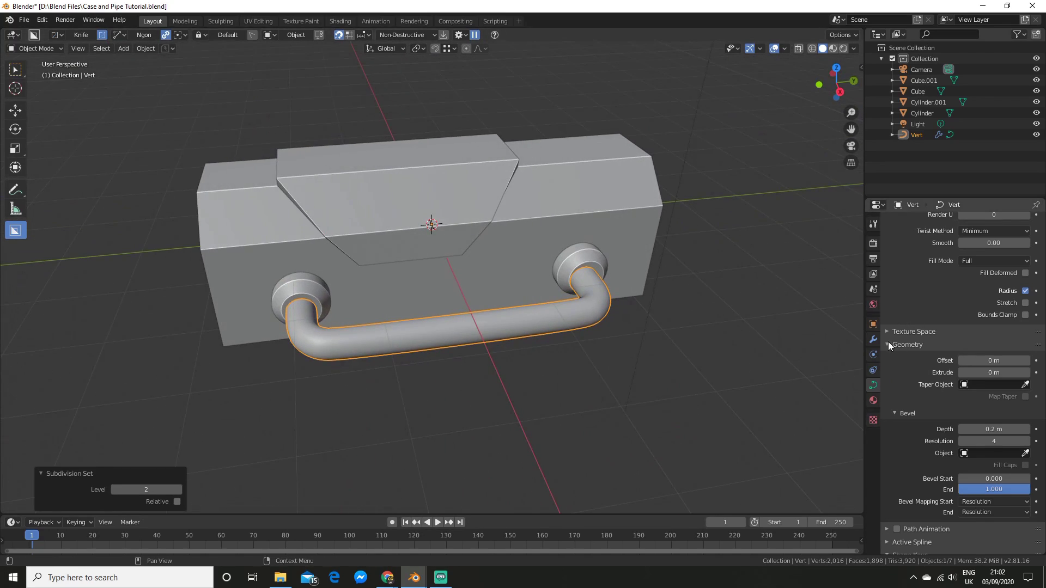
click(873, 339)
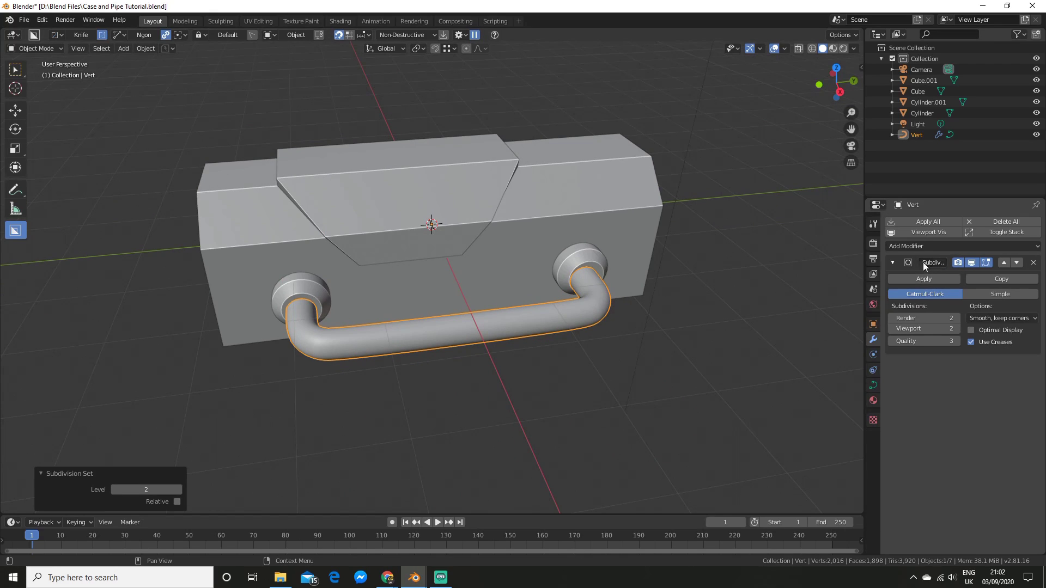
middle_drag(664, 321, 652, 363)
scroll(594, 325, up, 2)
click(645, 382)
scroll(646, 382, down, 4)
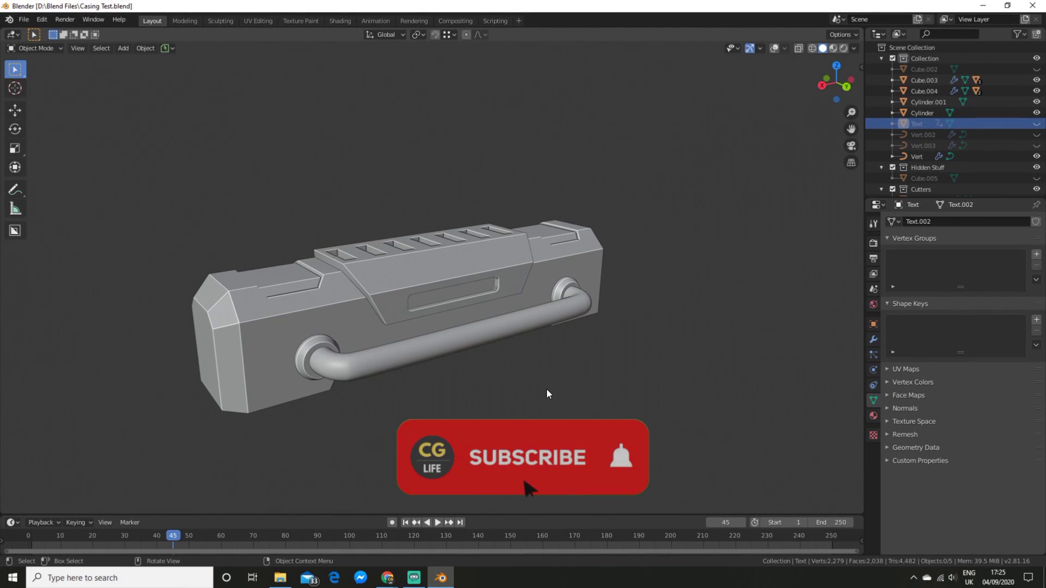
mouse_move(587, 382)
middle_down()
mouse_move(553, 403)
mouse_move(583, 395)
middle_up()
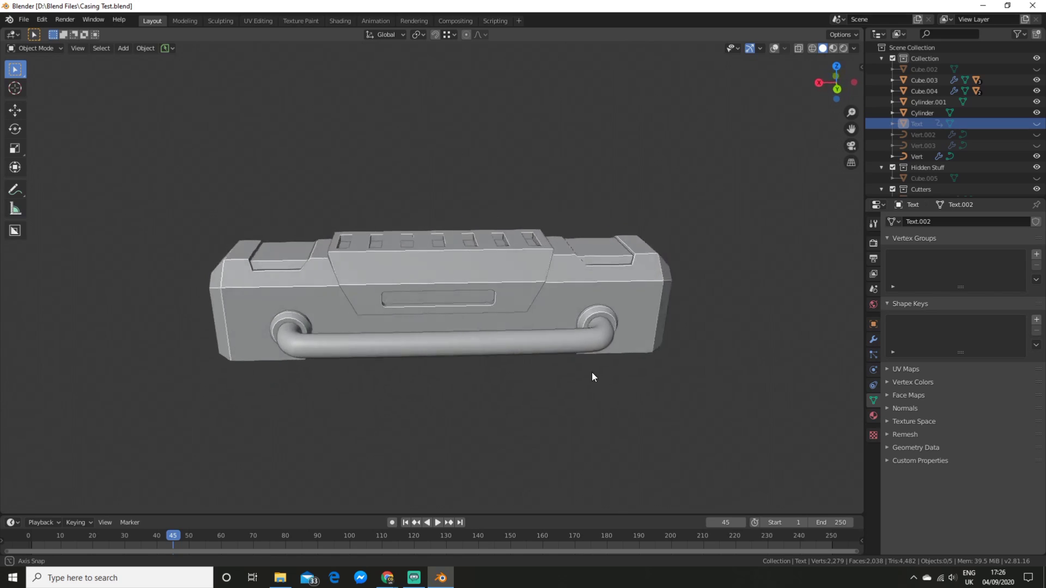
scroll(585, 373, up, 2)
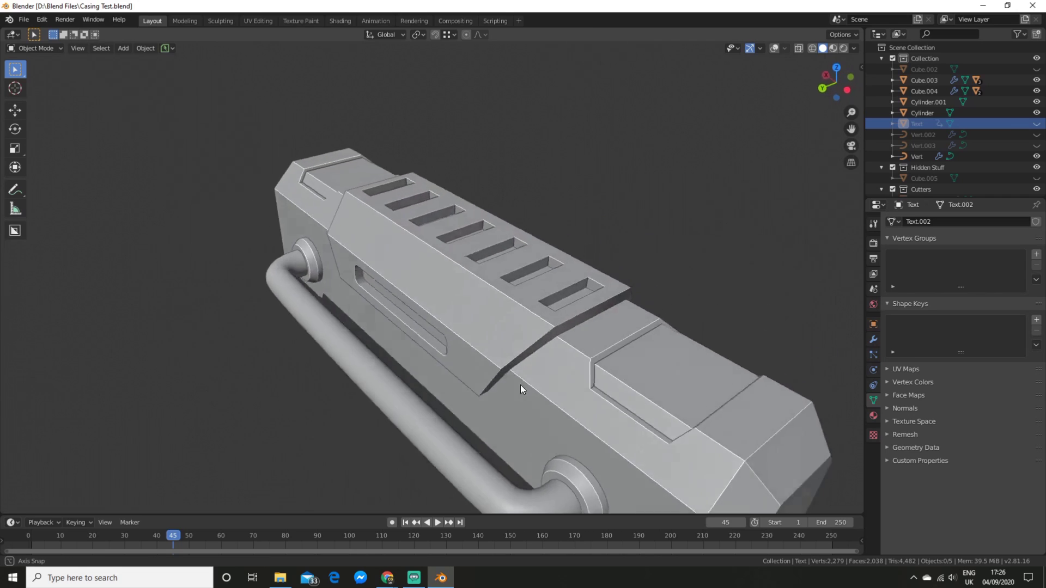
scroll(521, 394, down, 3)
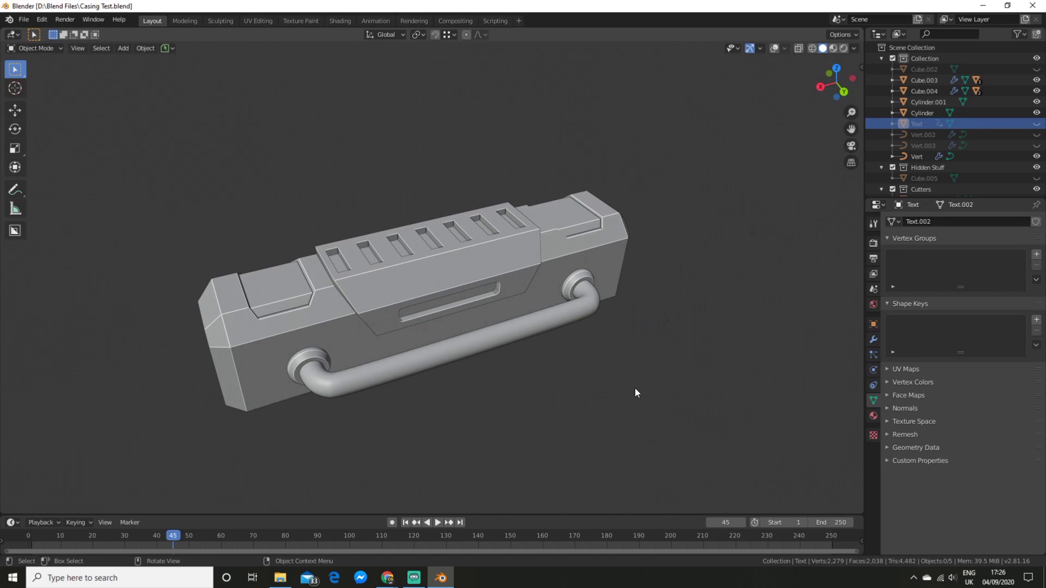